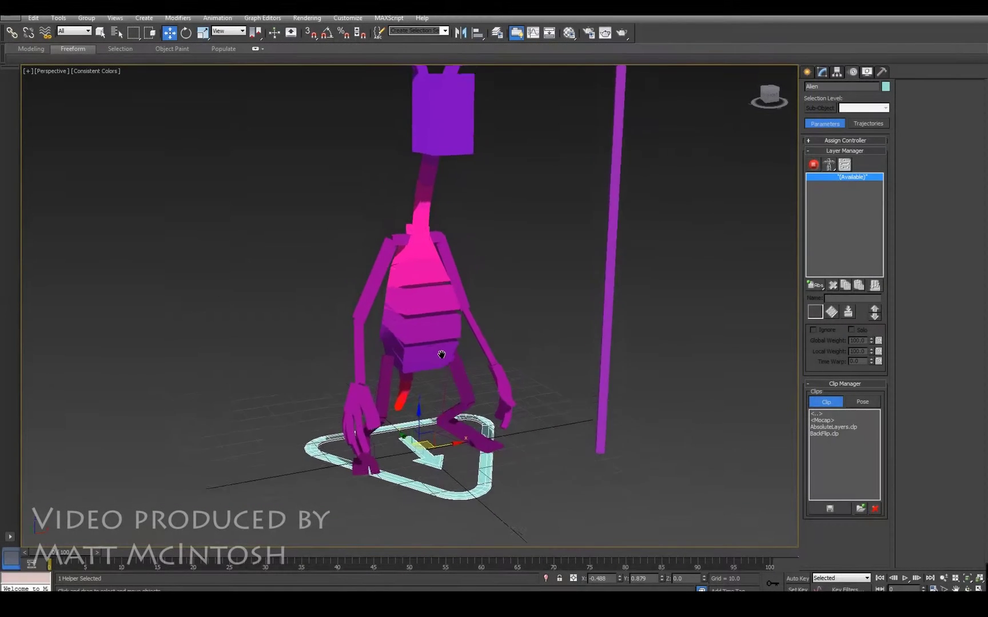
Add an absolute animation layer to the alien rig and switch the rig from setup to animation mode.
middle_click_drag(441, 354, 453, 379)
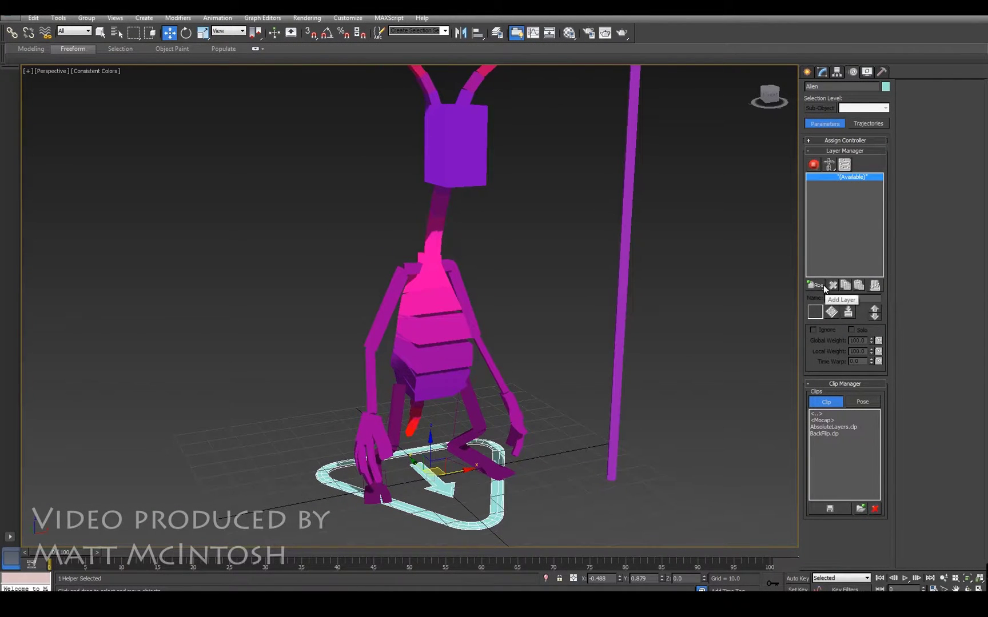
left_click_drag(819, 289, 816, 301)
left_click(813, 165)
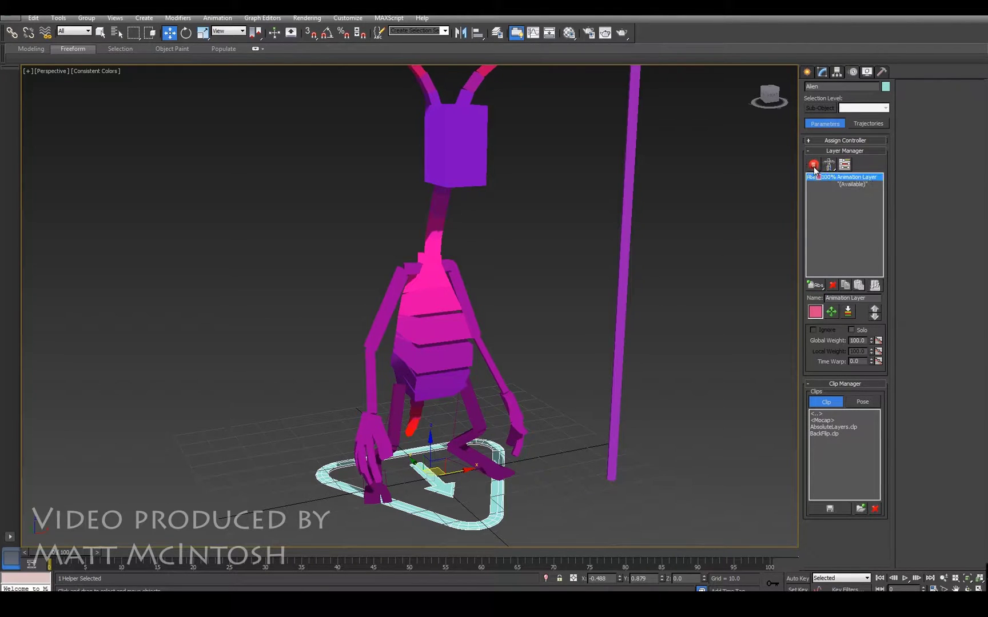
Select the alien's left palm for posing and get a close look at the hand.
middle_click_drag(513, 420, 510, 369, "alt")
left_click(427, 403)
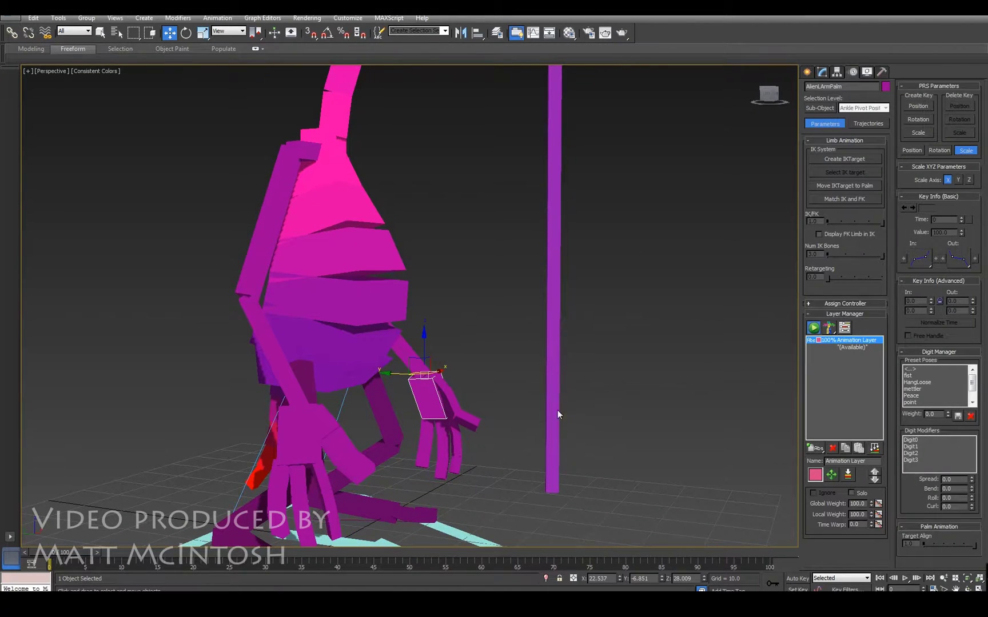
middle_click_drag(490, 470, 530, 395)
Shape the left hand by adjusting the spread, curl and roll of all four digits in the Digit Manager.
left_click_drag(927, 440, 908, 457)
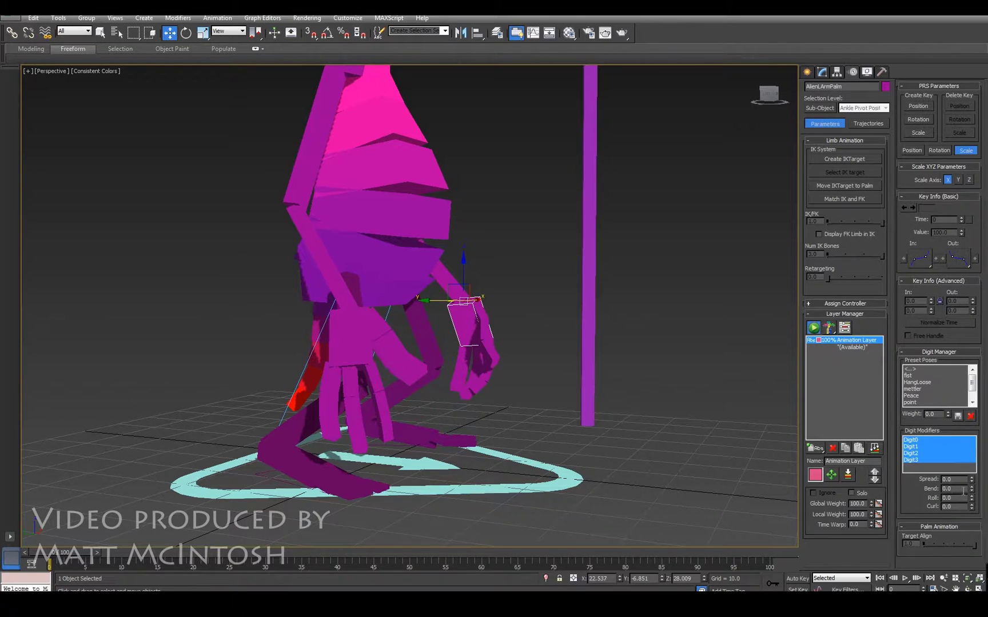
left_click_drag(973, 480, 946, 361)
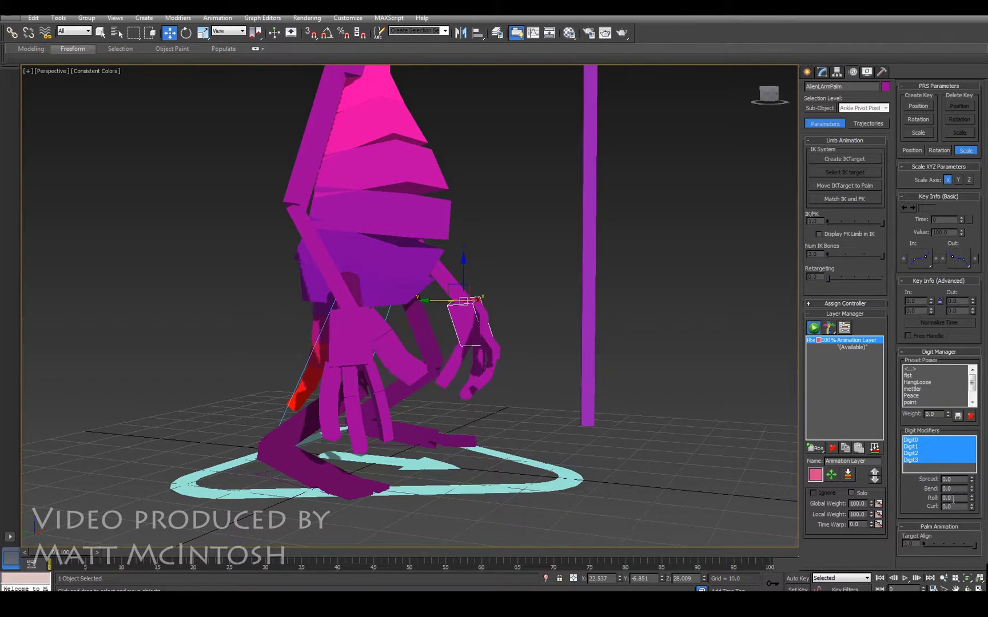
left_click_drag(972, 508, 939, 380)
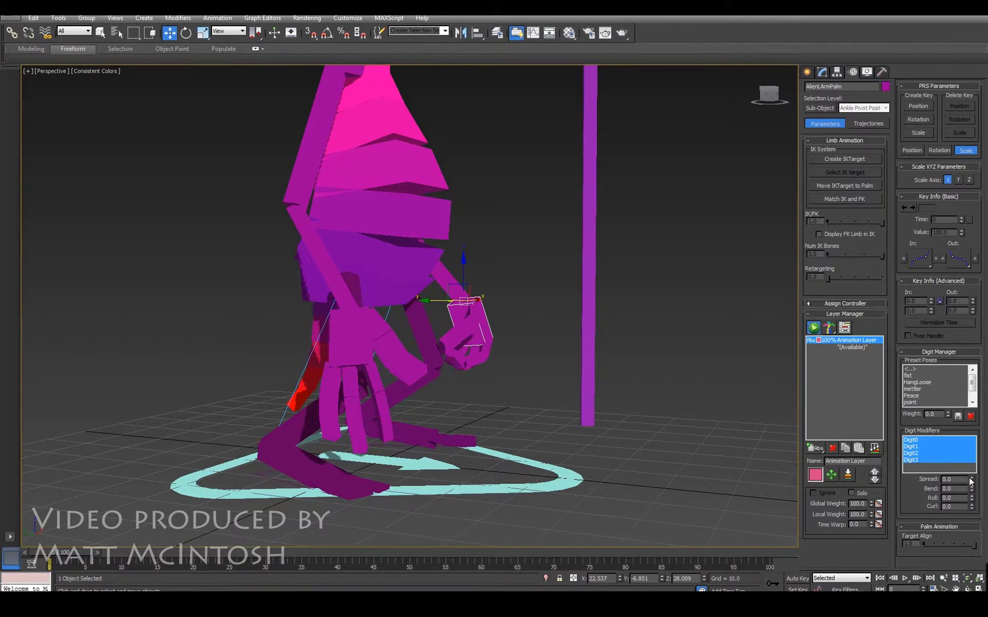
left_click_drag(971, 498, 946, 464)
middle_click_drag(703, 389, 614, 325, "alt")
middle_click_drag(441, 325, 582, 355)
Try the fist and mettler preset poses on the left hand, and settle on the fist pose.
left_click(910, 375)
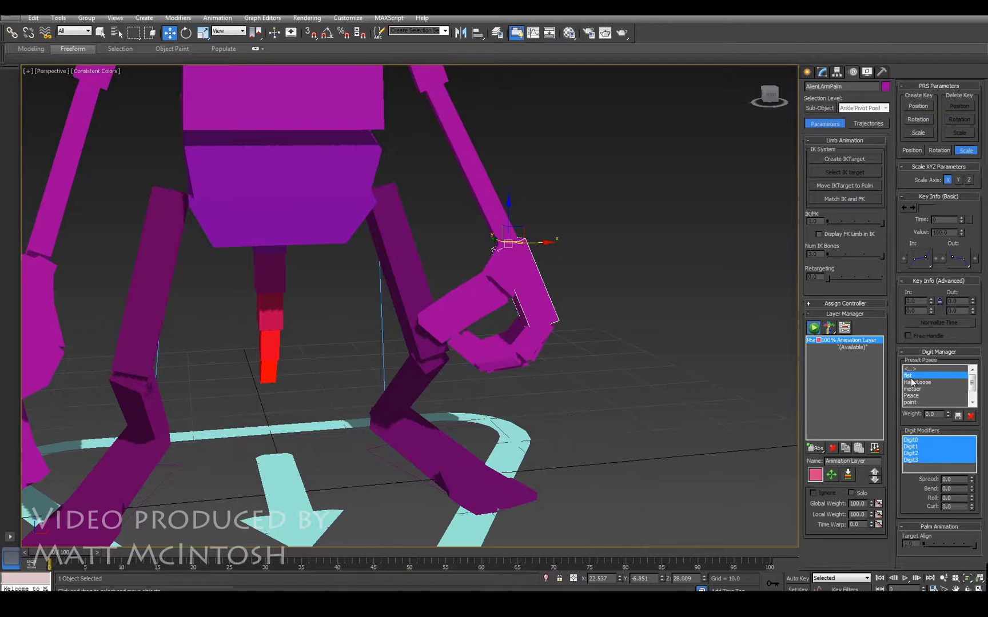
double_click(911, 376)
middle_click_drag(787, 373, 715, 355, "alt")
left_click(914, 389)
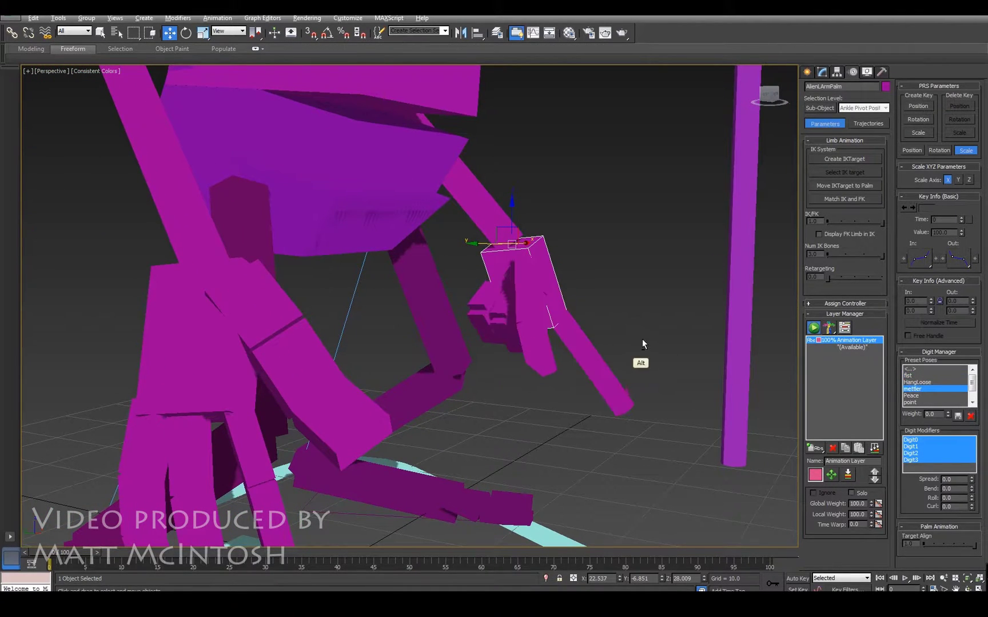
middle_click_drag(642, 339, 600, 341, "alt")
left_click(909, 376)
Adjust the curl of Digit1, Digit2 and Digit3 on the left hand.
left_click(913, 447)
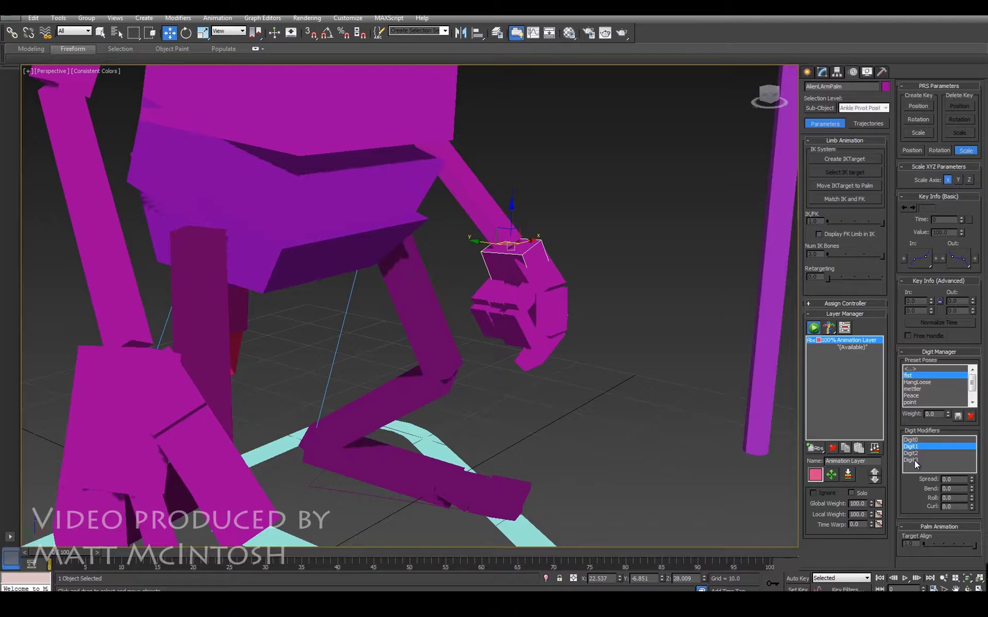
left_click(913, 460, "shift")
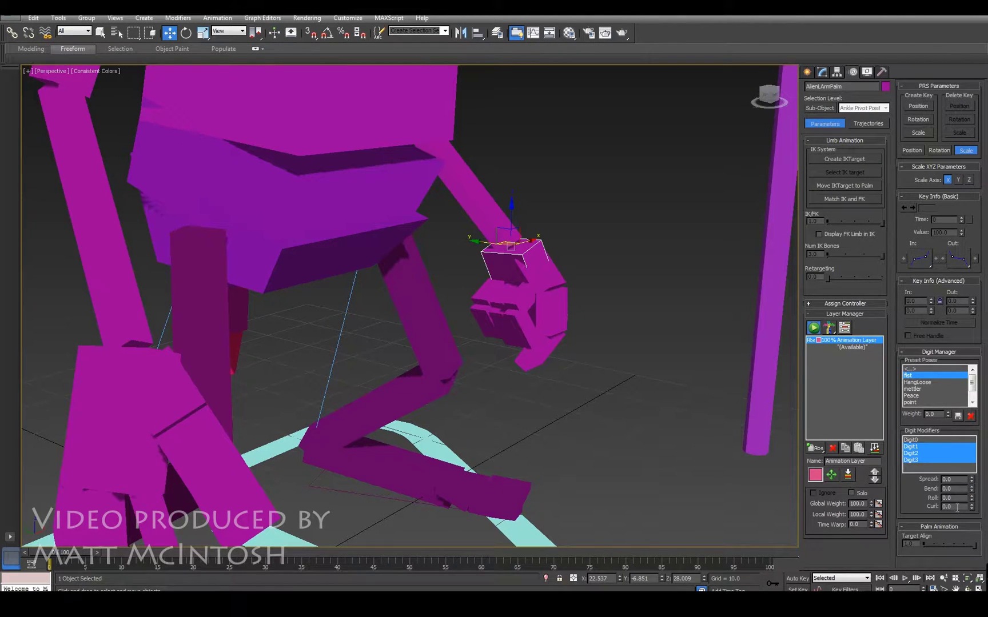
mouse_move(970, 506)
left_mouse_down()
mouse_move(971, 497)
mouse_move(971, 506)
left_mouse_up()
Select the tall cylinder standing beside the alien.
middle_click_drag(697, 310, 571, 290, "ctrl+alt")
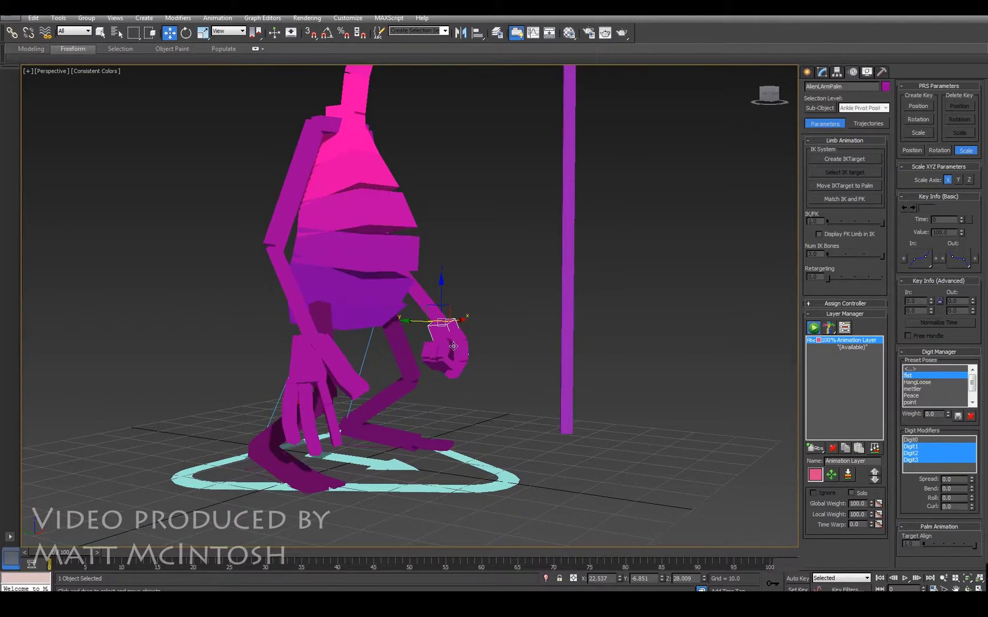
scroll(487, 373, "up", 4)
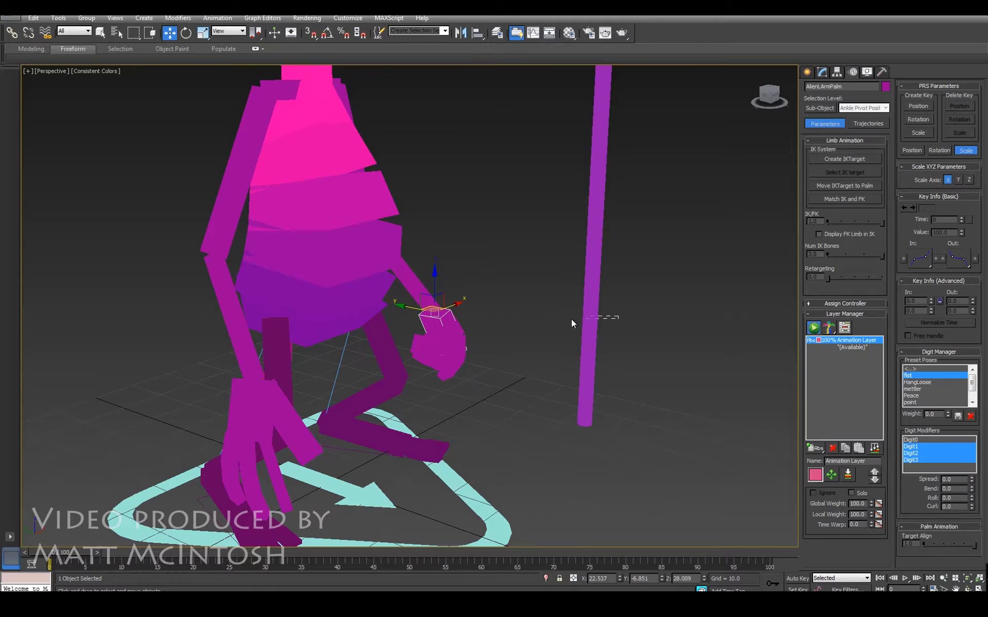
left_click_drag(571, 319, 567, 318)
mouse_move(567, 317)
middle_mouse_down("alt")
mouse_move(558, 310)
mouse_move(586, 316)
middle_mouse_up("alt")
left_click(583, 326)
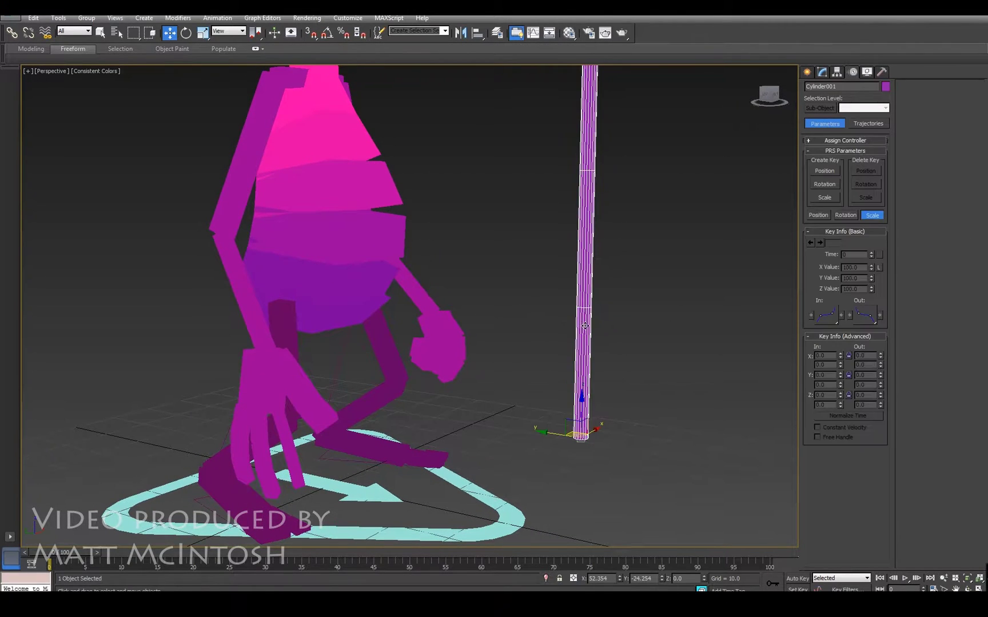
key("e")
mouse_move(597, 408)
left_mouse_down()
mouse_move(607, 413)
mouse_move(595, 408)
left_mouse_up()
key("ctrl+z")
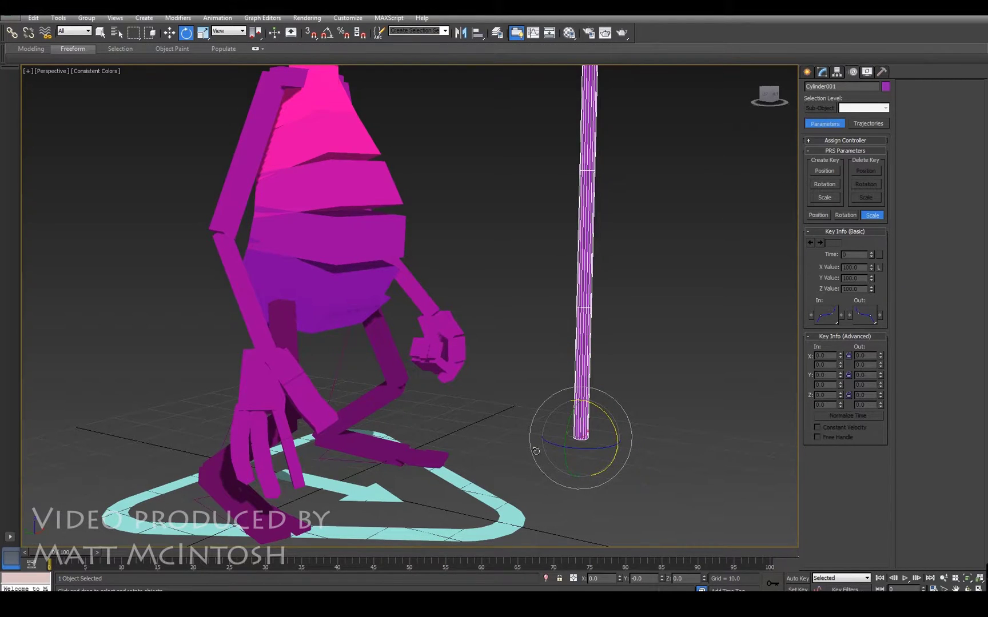
Raise only the cylinder's pivot along Z from its base to about 11.7, keeping the geometry in place.
left_click(837, 72)
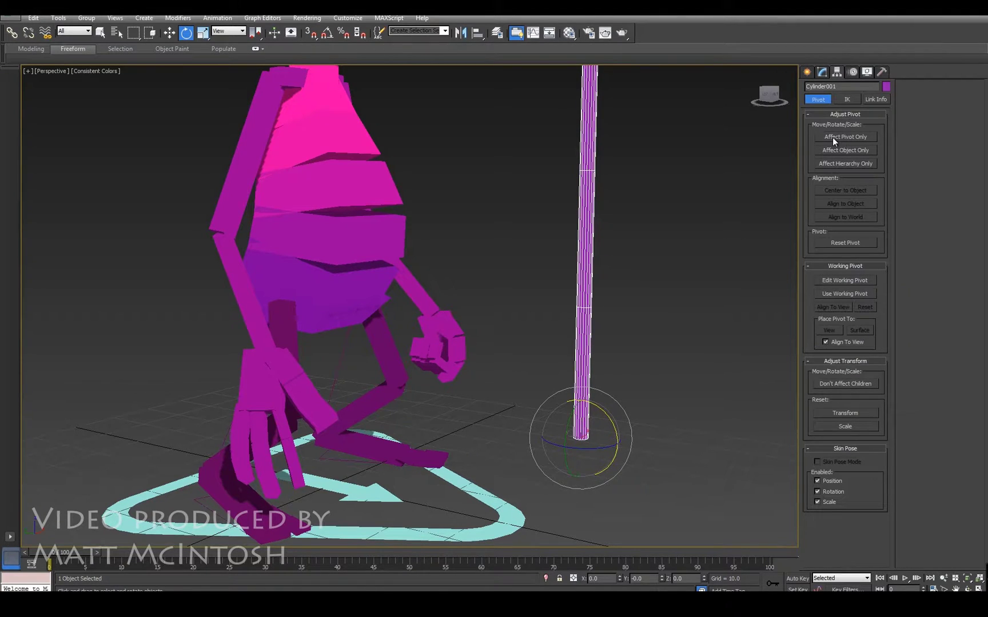
left_click(832, 136)
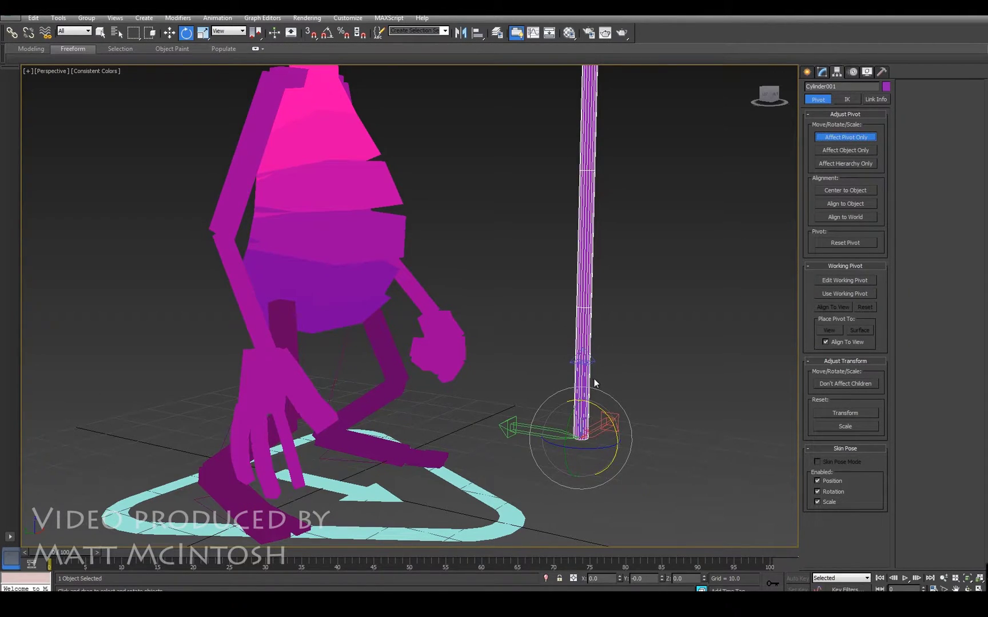
key("w")
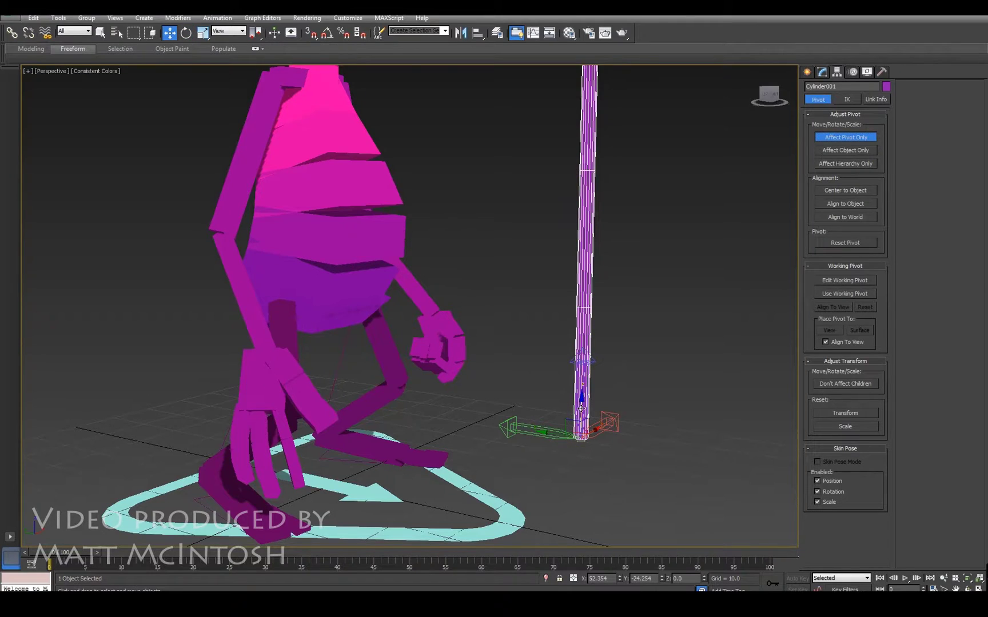
left_click_drag(581, 407, 584, 350)
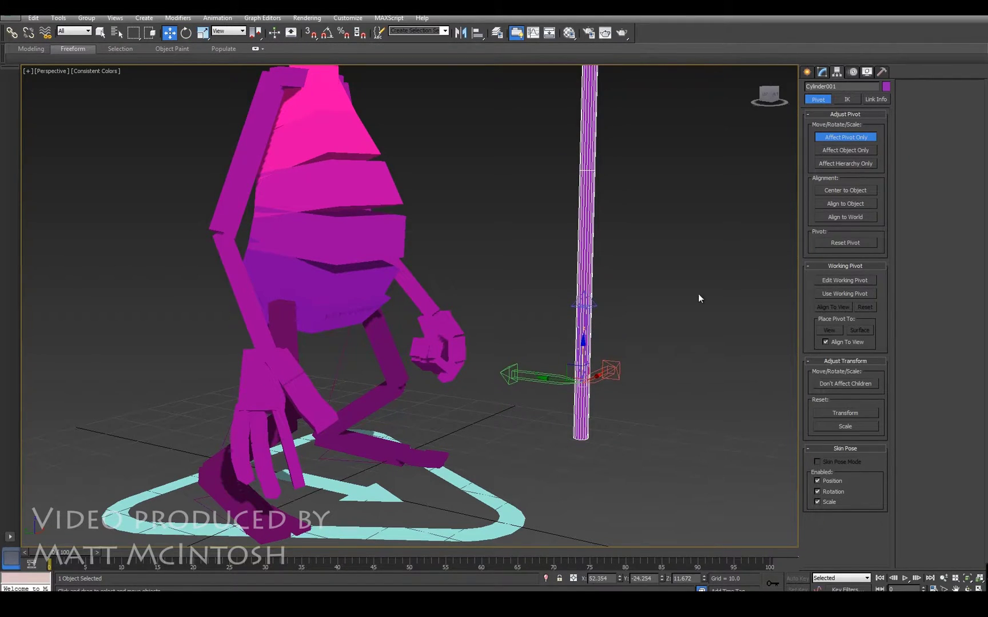
left_click(862, 136)
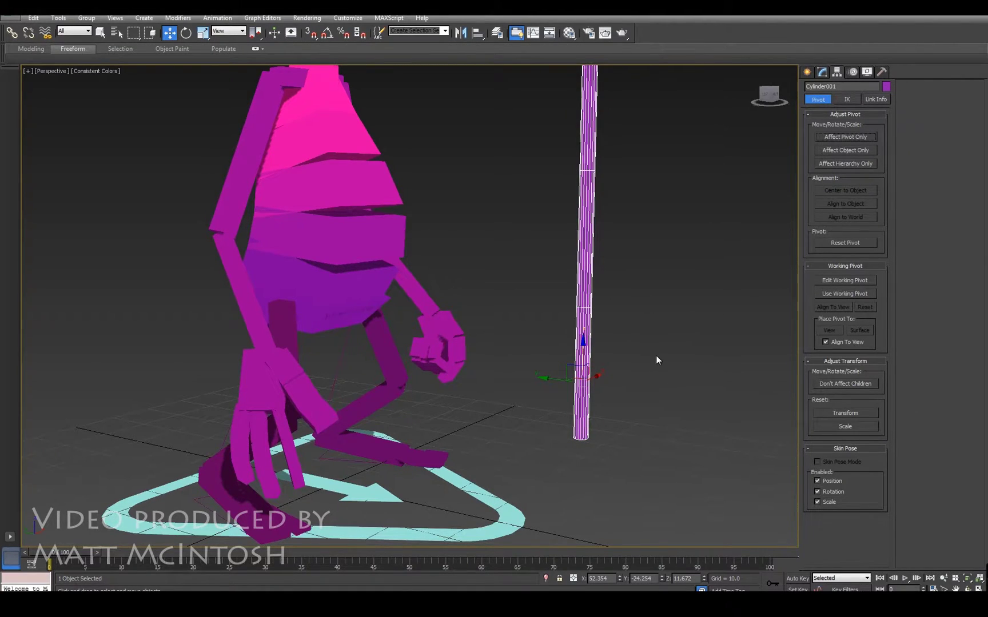
Rotate the cylinder around its raised pivot until it lies horizontally, pointing forward from the alien.
key("e")
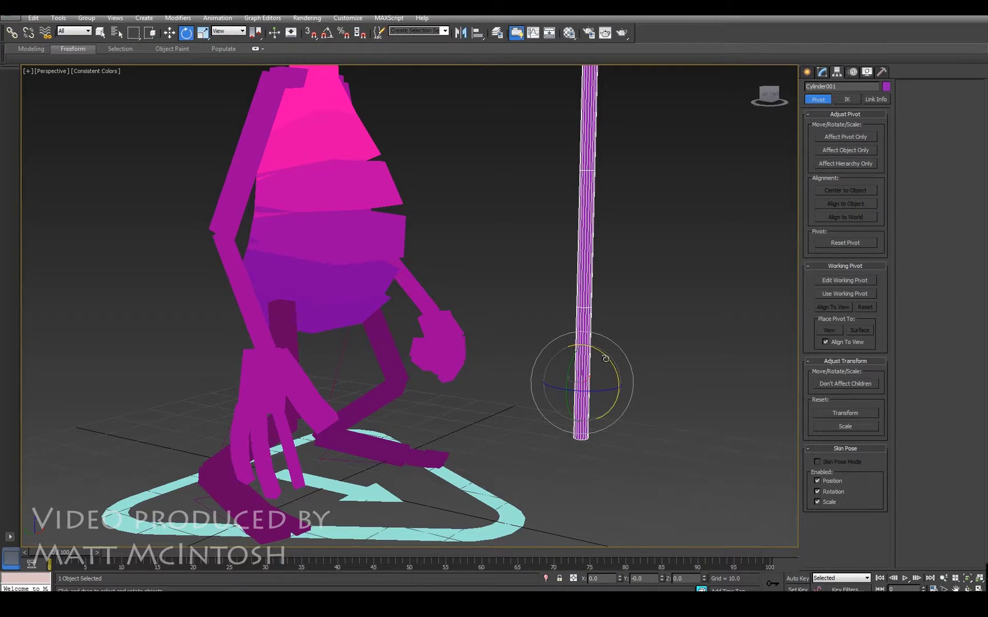
mouse_move(622, 367)
left_mouse_down()
mouse_move(639, 399)
mouse_move(639, 438)
mouse_move(622, 347)
left_mouse_up()
middle_click_drag(622, 347, 590, 358, "alt")
Move the cylinder close to the alien's left hand, to about X 11, Y -13.8 and Z 24.7.
key("w")
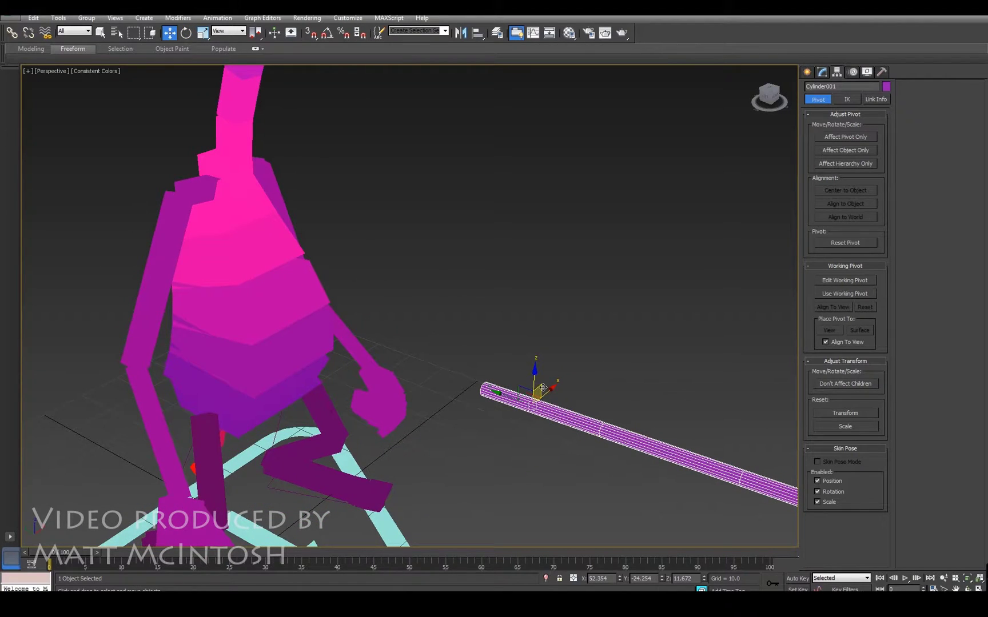
left_click_drag(542, 388, 401, 391)
middle_click_drag(402, 391, 470, 312, "alt")
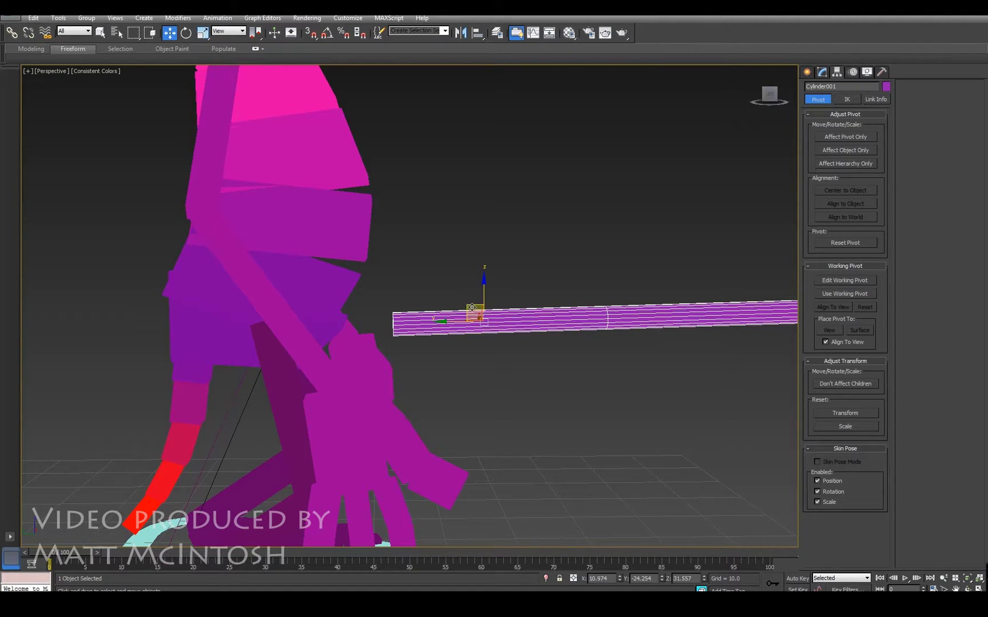
left_click_drag(472, 307, 390, 363)
middle_click_drag(390, 363, 438, 323, "alt")
middle_click_drag(554, 232, 333, 323)
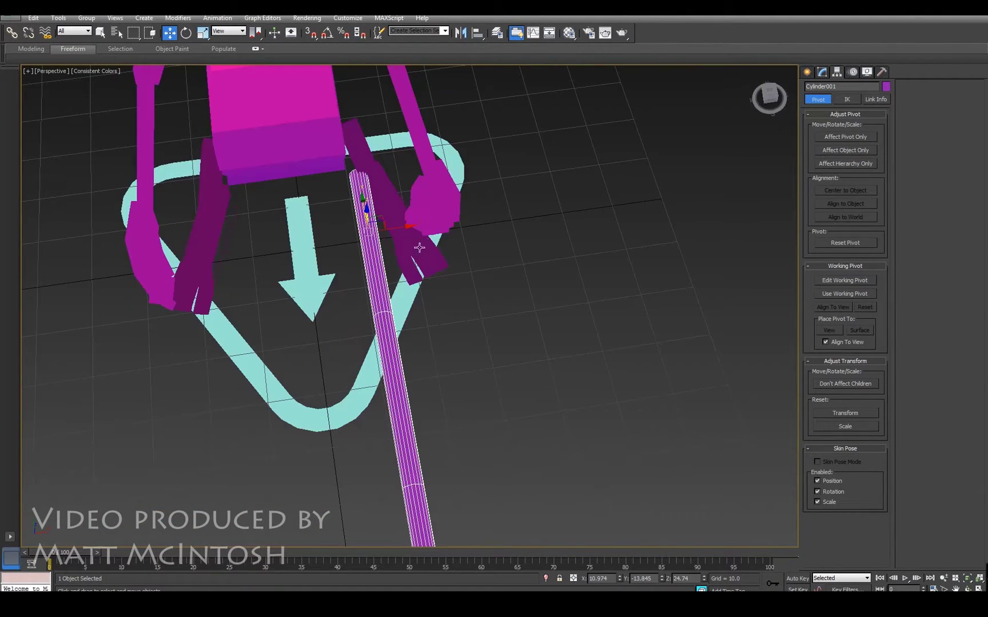
Close the console window covering the viewport and move the cylinder into the left fist at about X 22.3, Z 22.1.
left_click_drag(421, 223, 476, 213)
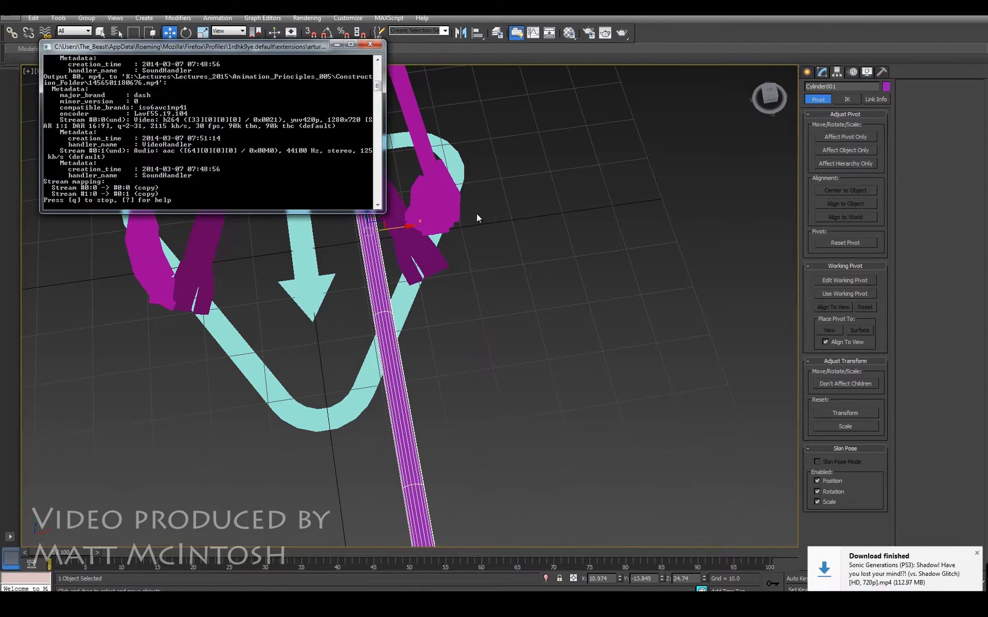
left_click(370, 44)
left_click_drag(402, 228, 443, 219)
middle_click_drag(443, 220, 409, 207, "alt")
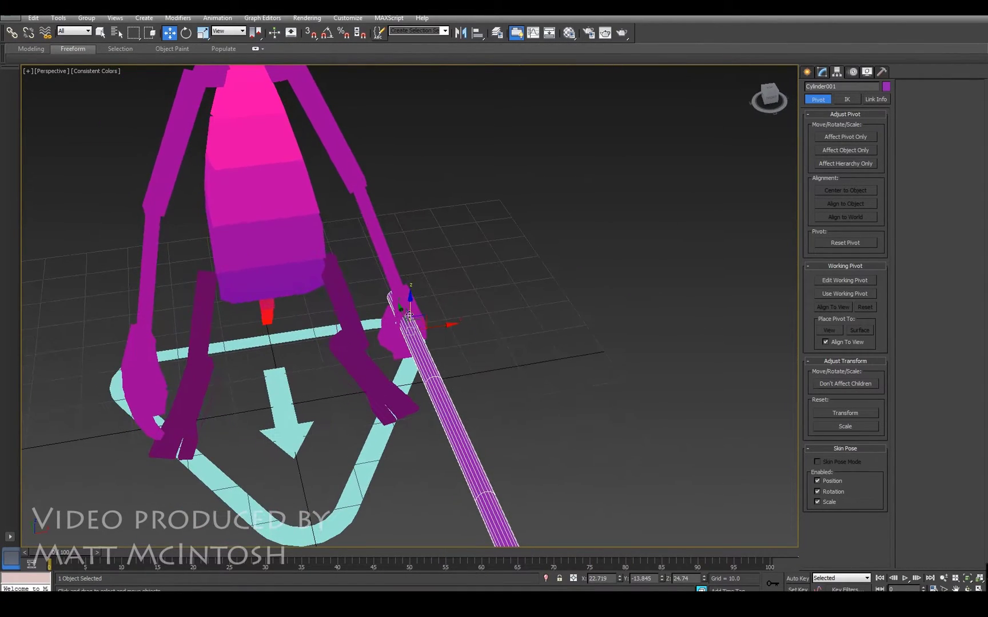
mouse_move(422, 321)
left_mouse_down()
mouse_move(411, 329)
mouse_move(428, 328)
left_mouse_up()
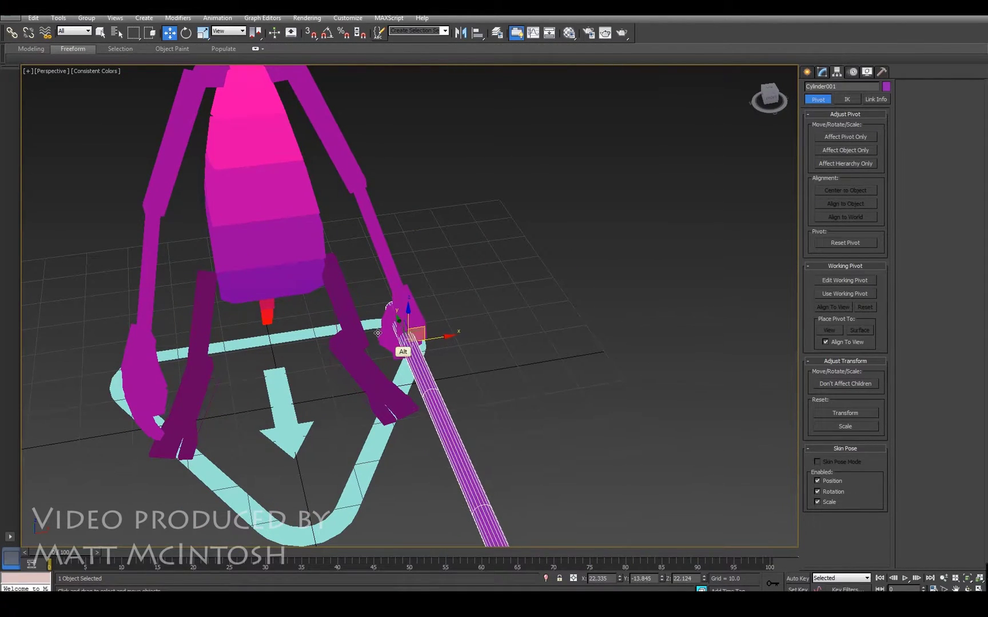
Nudge the cylinder slightly so that it fits inside the curled fingers of the left hand.
middle_click_drag(404, 328, 443, 298, "alt")
middle_click_drag(259, 385, 397, 326)
mouse_move(397, 327)
left_mouse_down()
mouse_move(374, 339)
mouse_move(399, 328)
left_mouse_up()
Select the left palm again and create an IK target for the left arm in its limb animation settings.
left_click(303, 273)
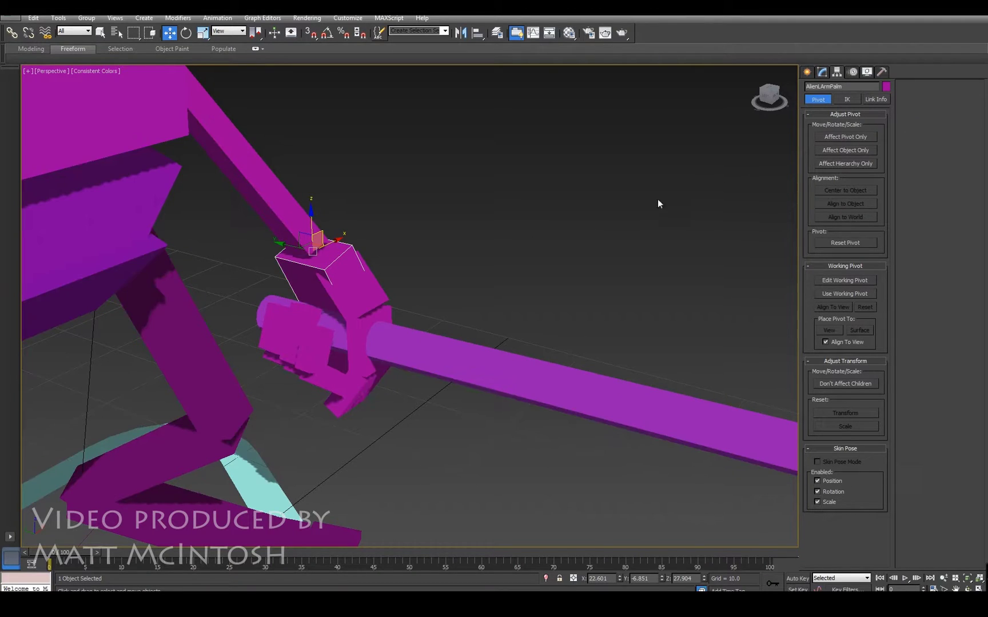
left_click(853, 72)
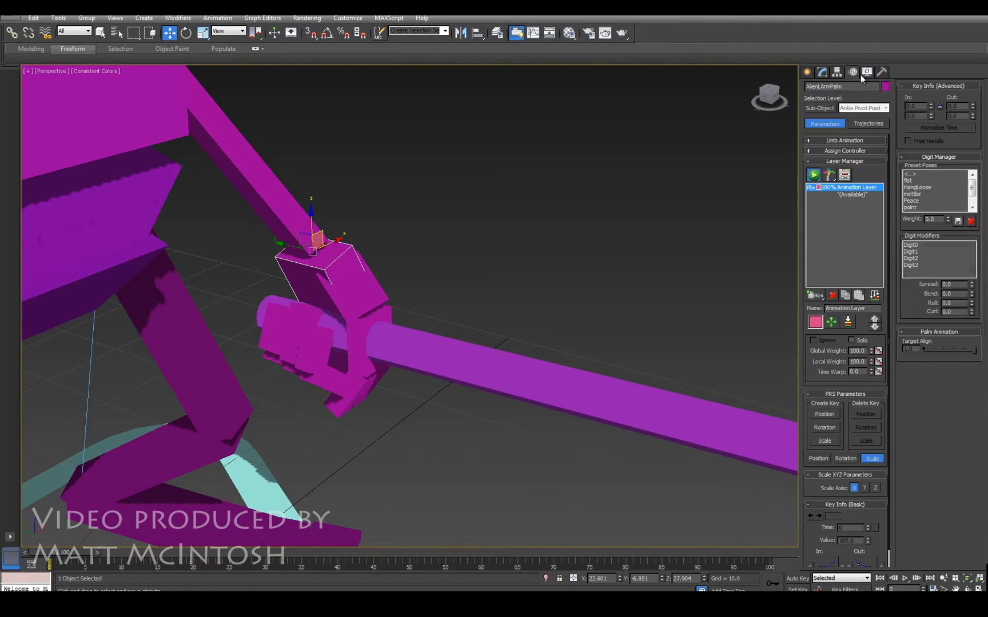
left_click(861, 140)
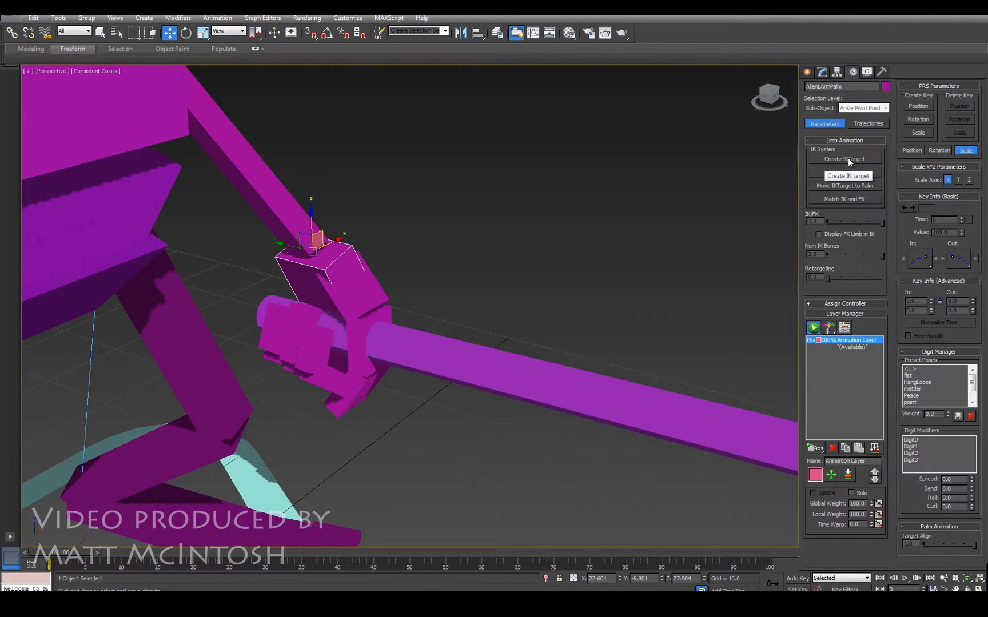
left_click(848, 157)
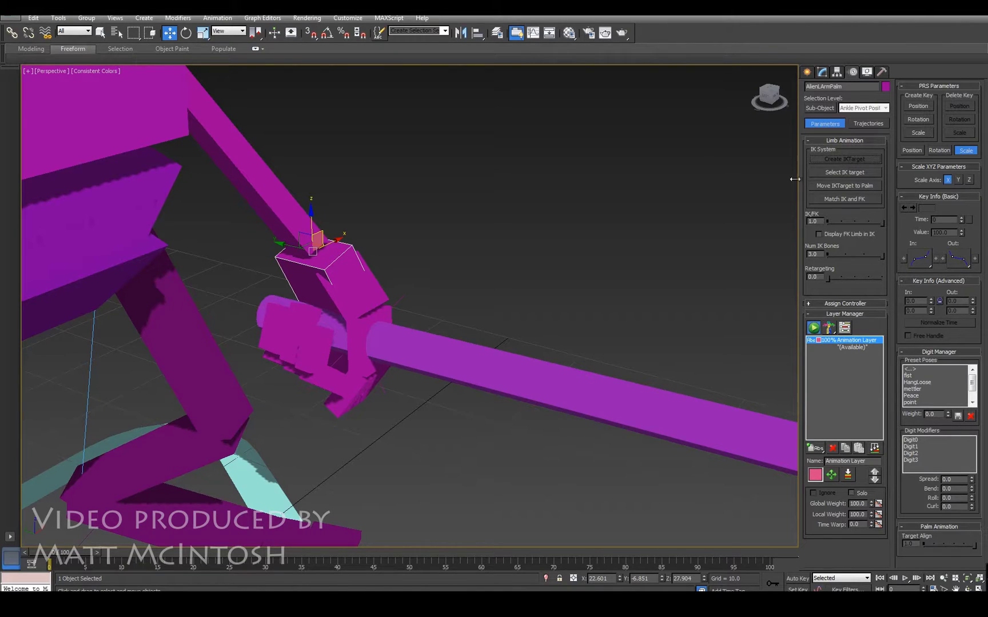
Select the left arm's IK target, move it to the palm, and reselect the palm.
left_click(402, 298)
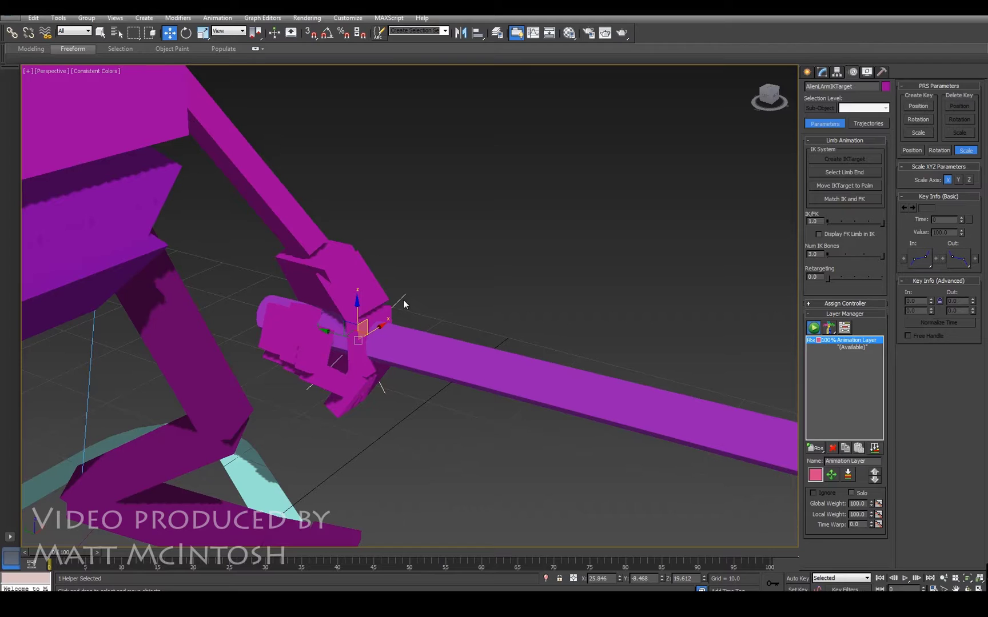
left_click(323, 266)
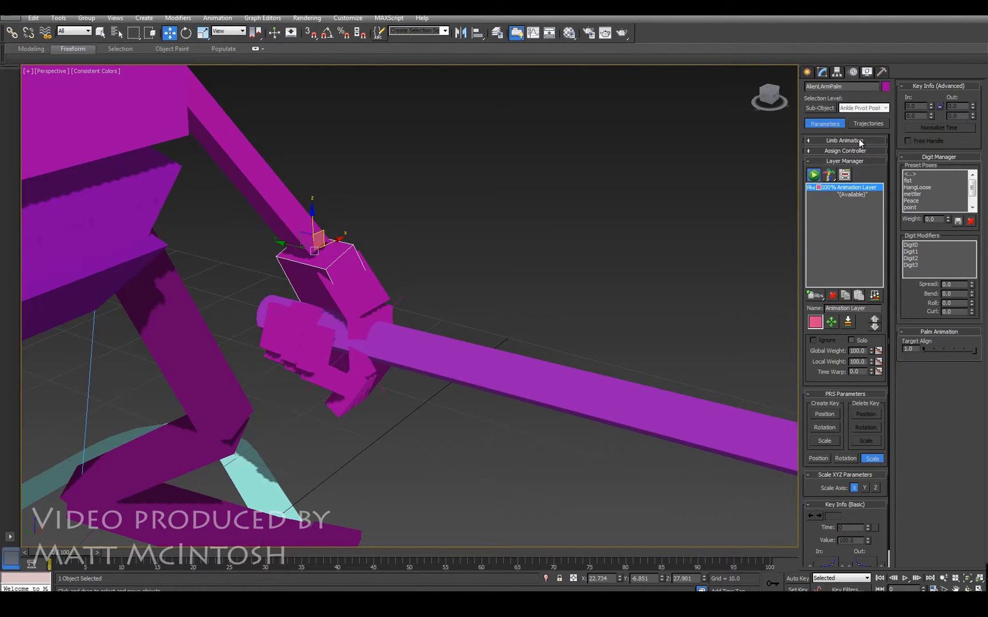
left_click(845, 141)
left_click(398, 301)
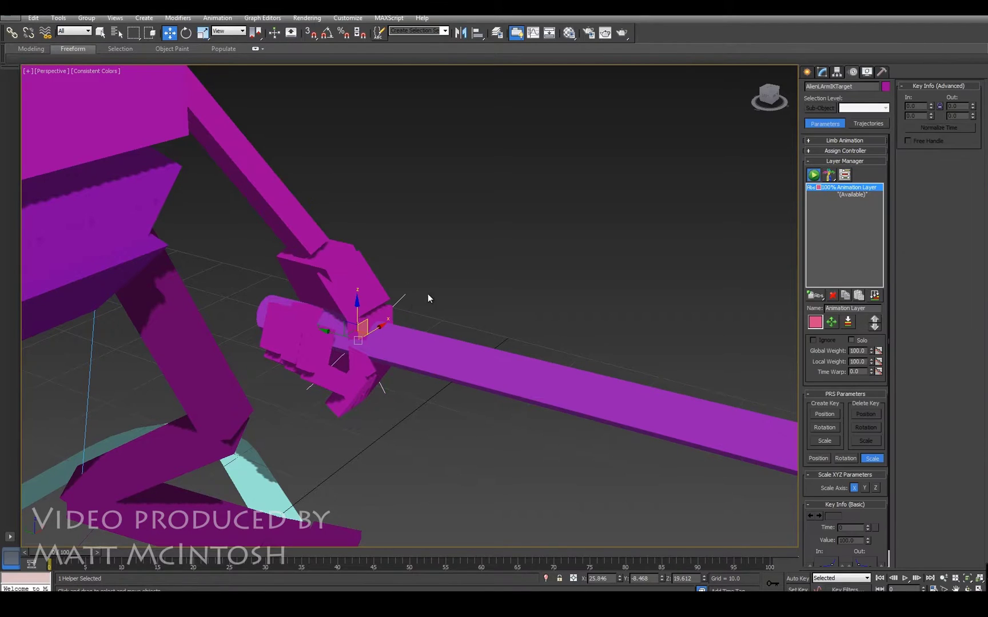
left_click(851, 140)
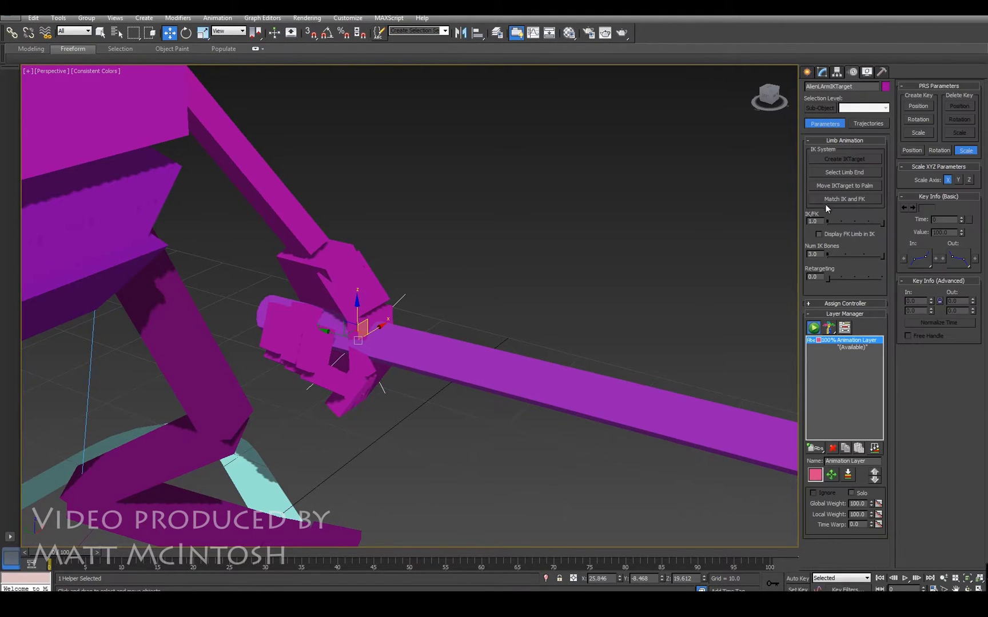
left_click(849, 185)
left_click(298, 275)
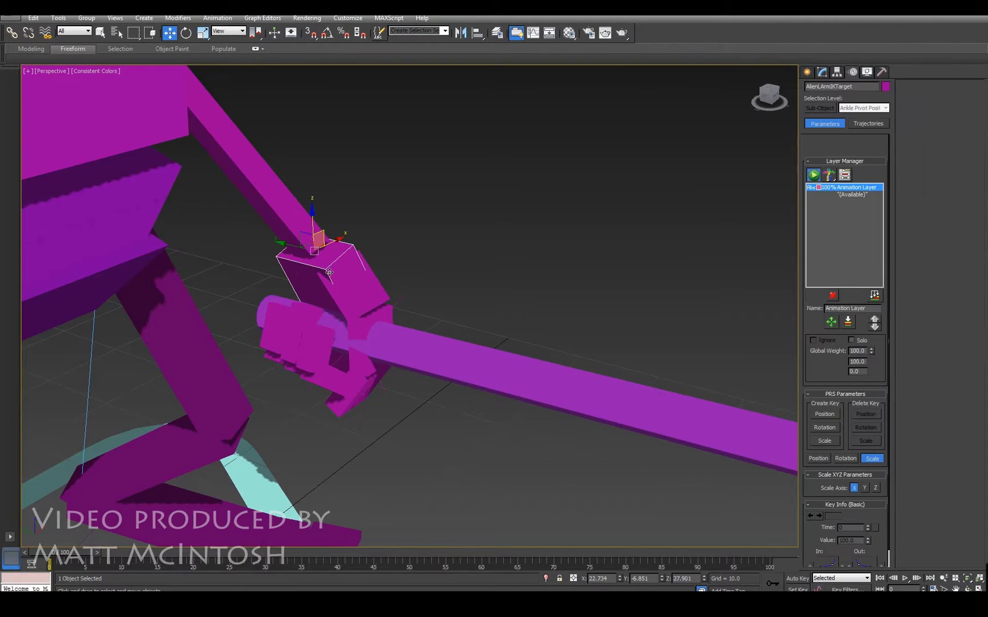
Try moving the left palm away from the cylinder and snapping the left arm's IK target to the palm.
left_click_drag(319, 234, 450, 120)
left_click_drag(414, 297, 381, 296)
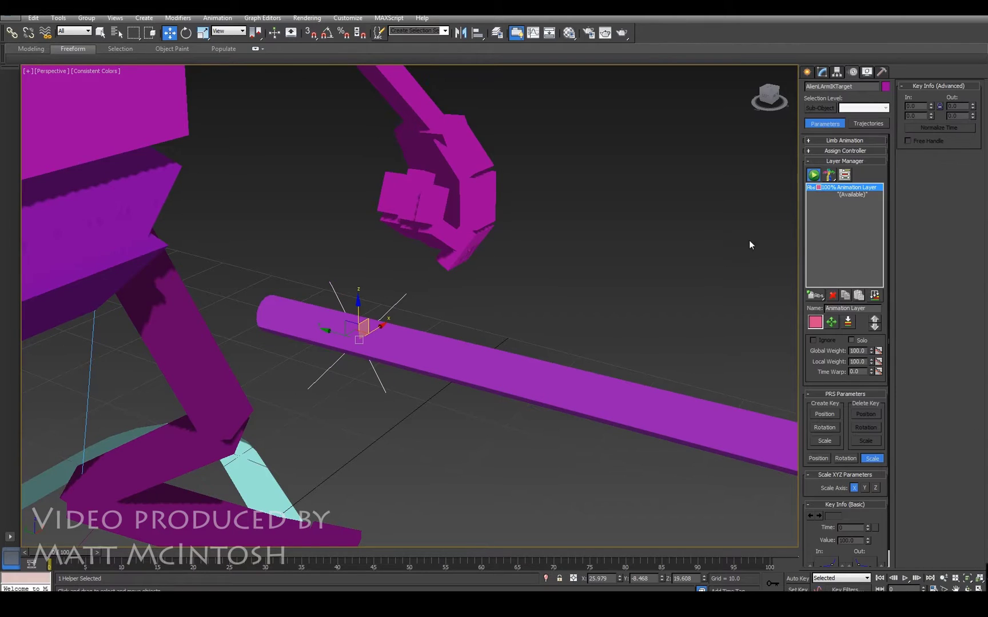
left_click(863, 140)
left_click(848, 185)
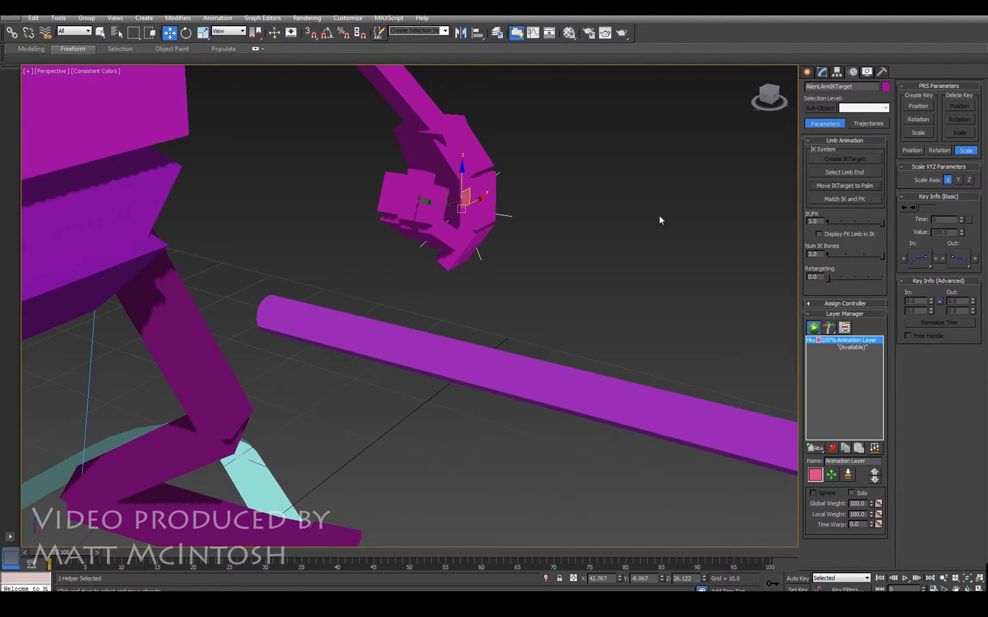
key("ctrl+z")
key("ctrl+z")
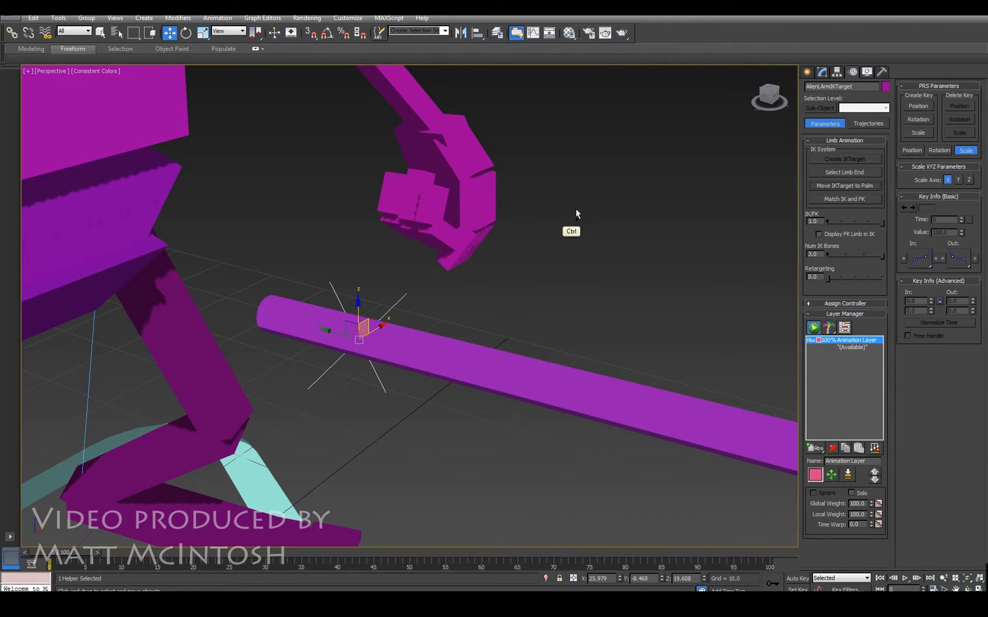
Select the left arm's IK target and link it to the cylinder as its parent.
mouse_move(404, 354)
middle_mouse_down("alt")
mouse_move(390, 348)
mouse_move(407, 360)
middle_mouse_up("alt")
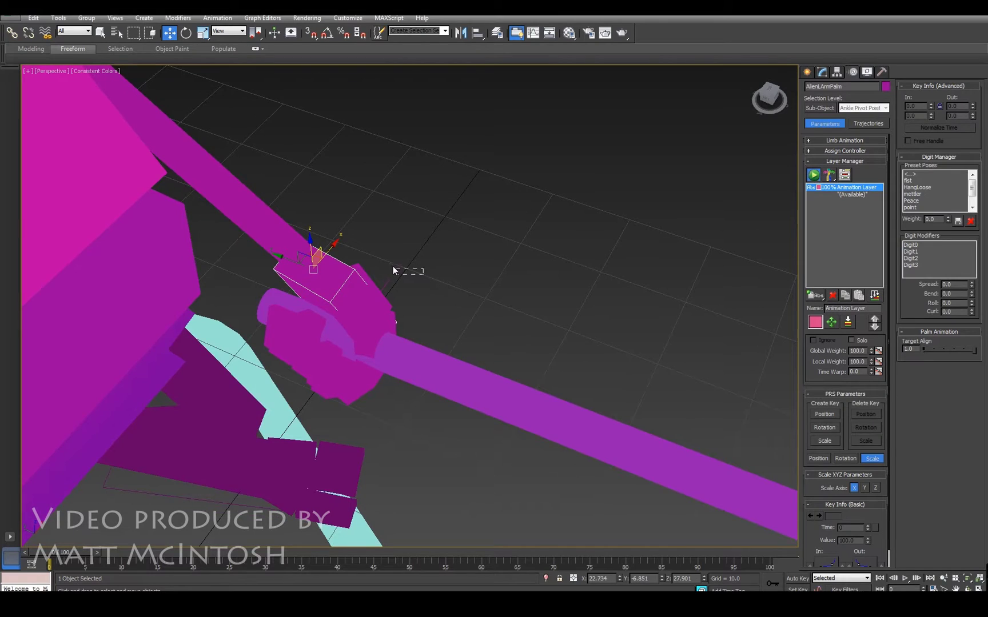
left_click_drag(393, 266, 388, 248)
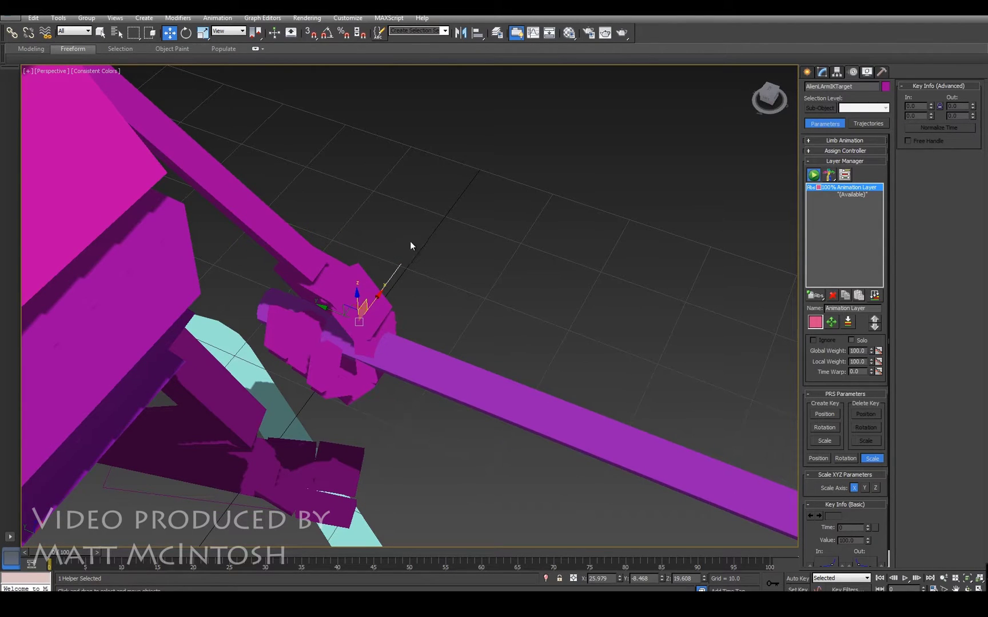
left_click(11, 32)
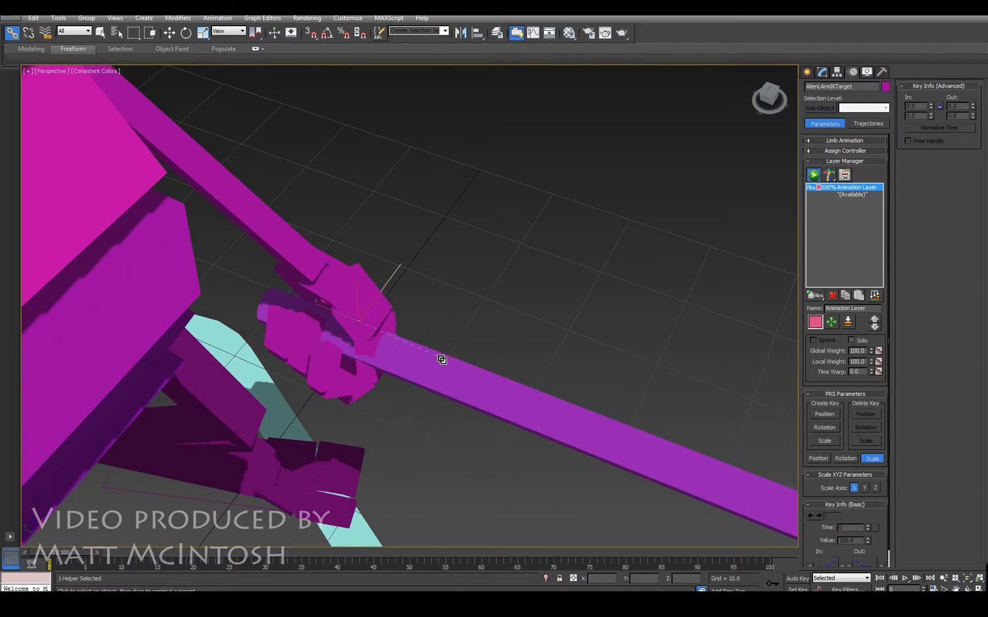
left_click_drag(442, 359, 449, 372)
middle_click_drag(532, 333, 471, 299, "alt")
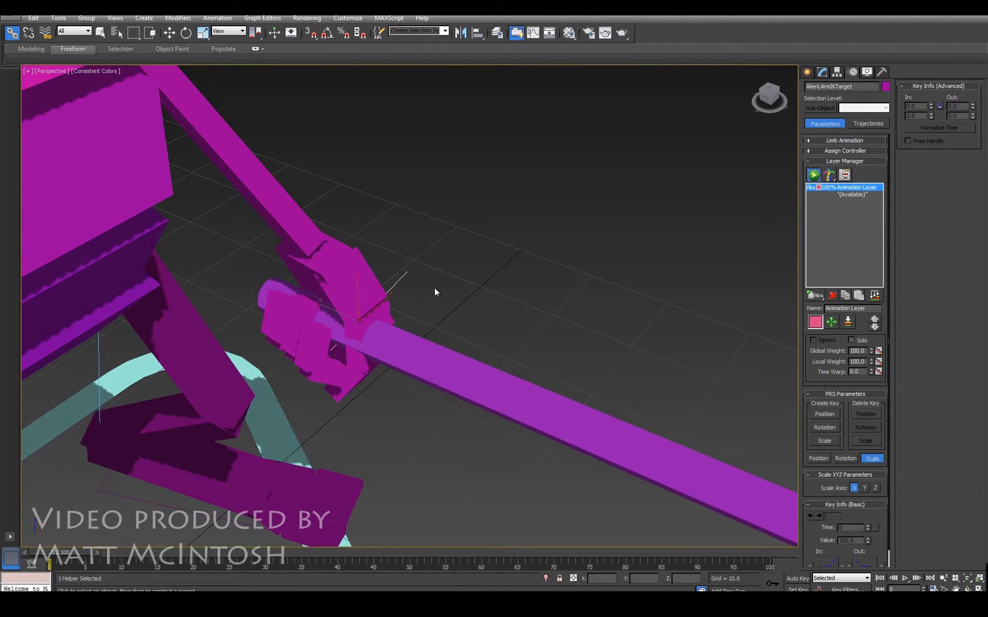
key("w")
Select the left palm and set the IK/FK blend in its limb animation settings to 0.0.
left_click(847, 140)
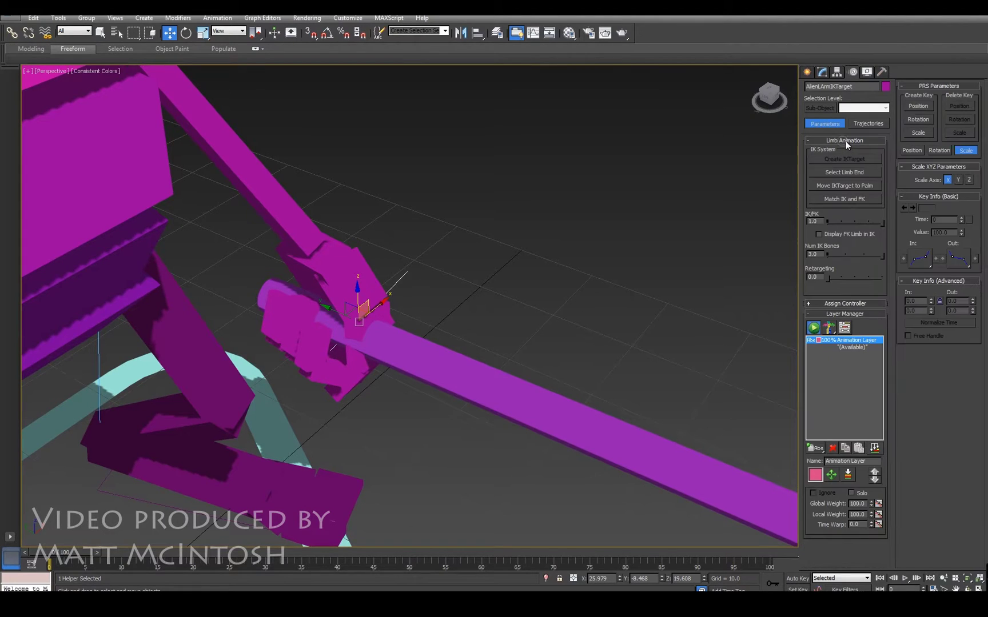
left_click(317, 265)
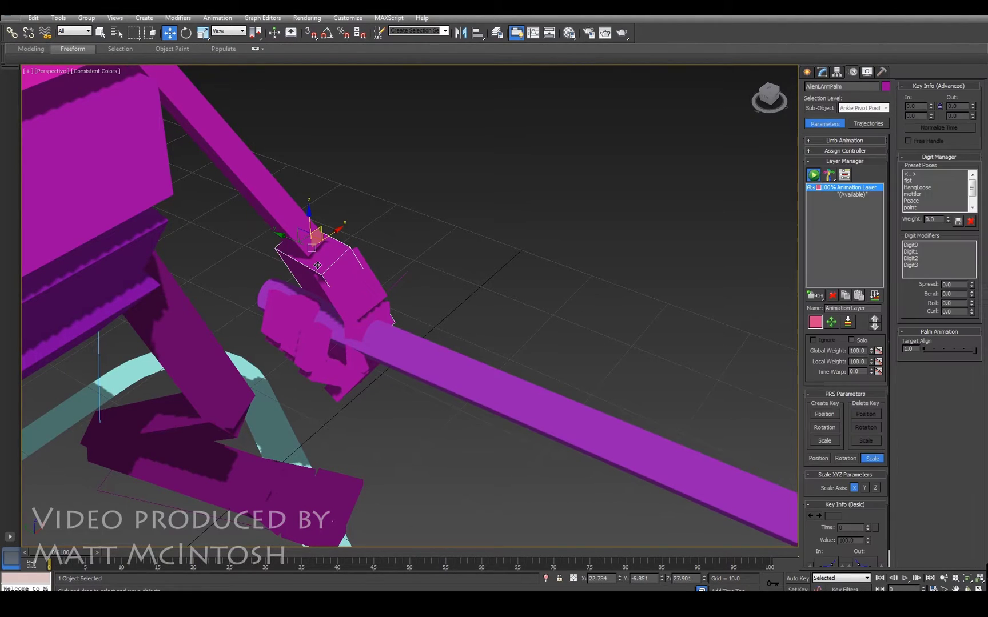
left_click(840, 141)
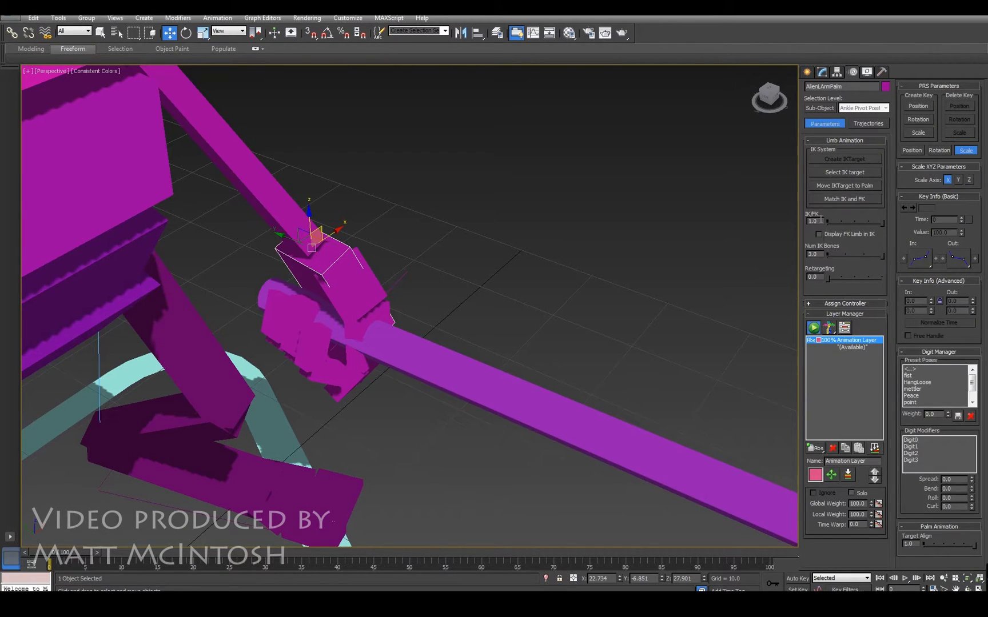
left_click_drag(880, 221, 823, 226)
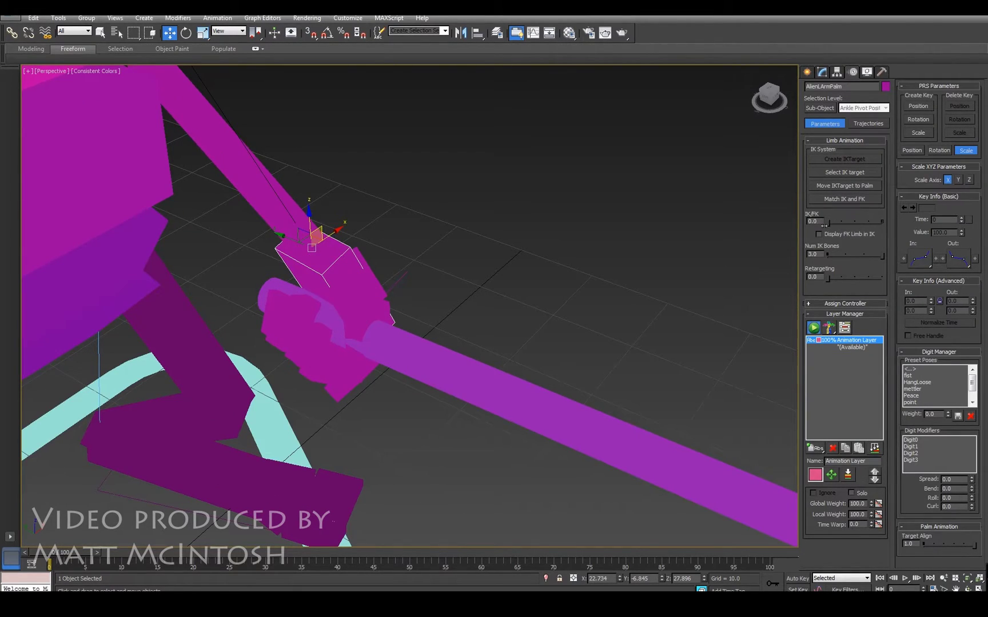
Move the cylinder up and outward to about Y -31.5, Z 45.5 so that the left arm follows it.
middle_click_drag(423, 376, 518, 350, "alt")
left_click_drag(560, 284, 559, 284)
scroll(558, 319, "down", 5)
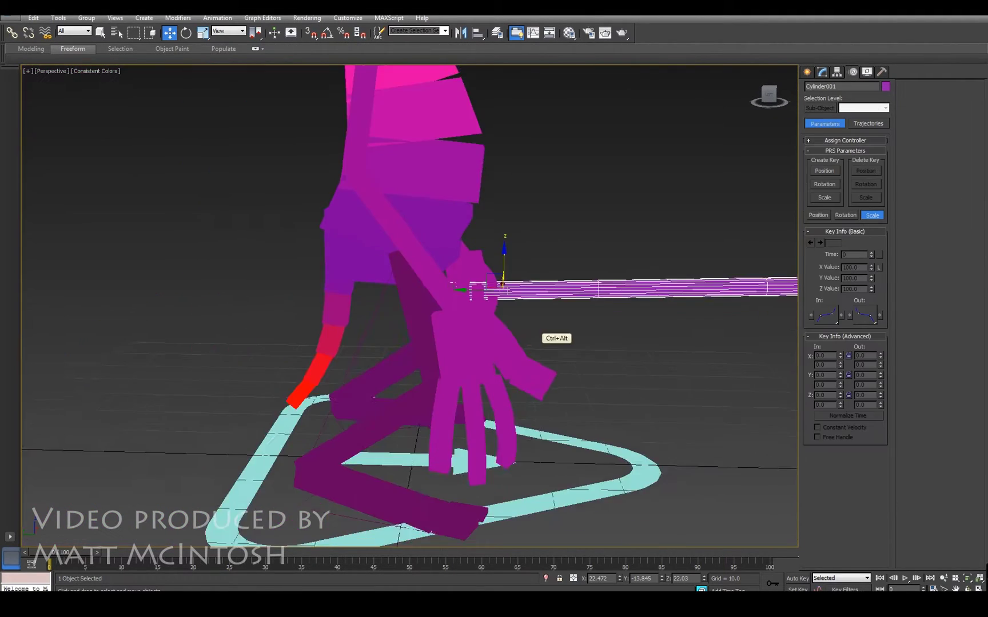
middle_click_drag(604, 284, 346, 286)
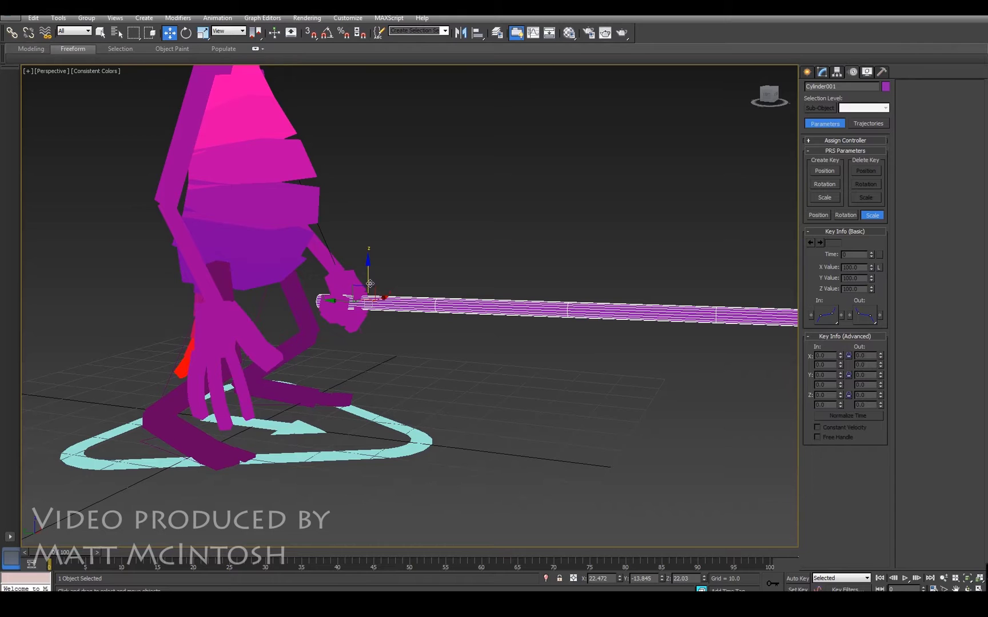
left_click_drag(357, 287, 461, 178)
scroll(480, 184, "down", 2)
middle_click_drag(500, 189, 364, 229)
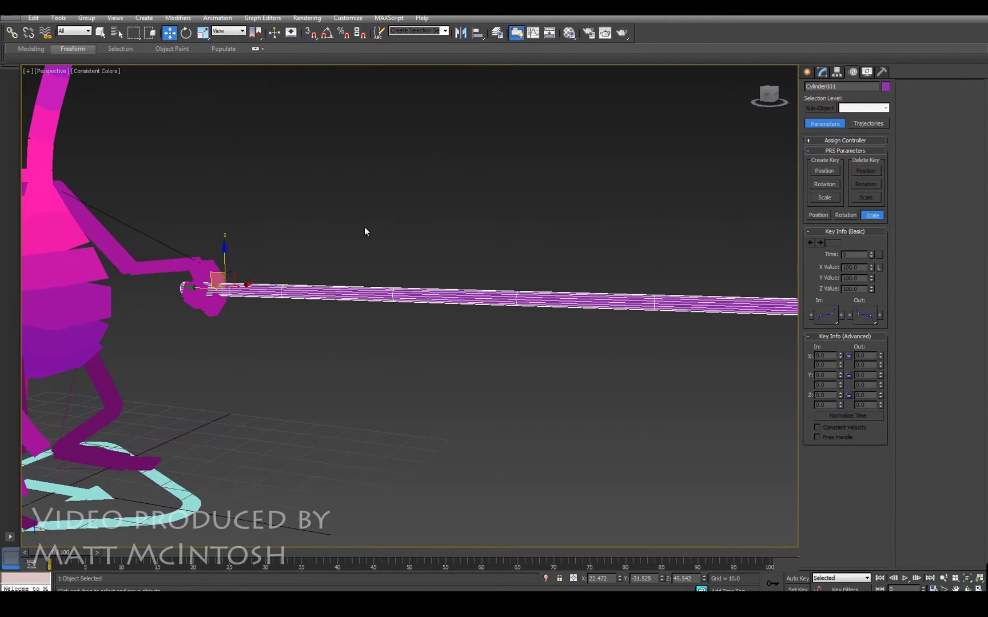
Turn on Auto Key and animate the cylinder's Y position to about -38.8 at frame 5, -19.4 at frame 10 and -41.9 at frame 15.
left_click_drag(88, 551, 124, 551)
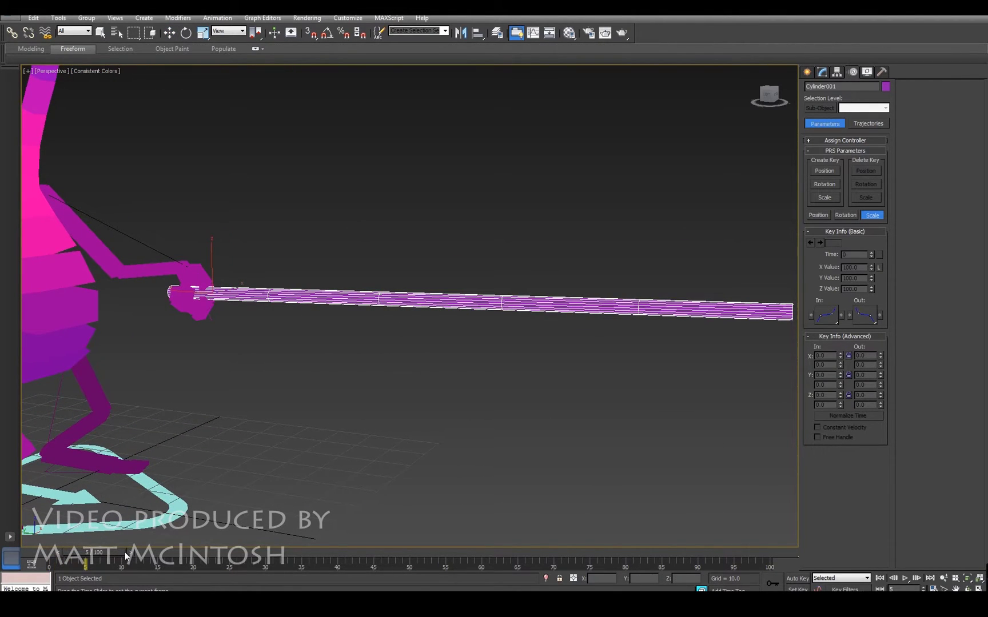
left_click(797, 579)
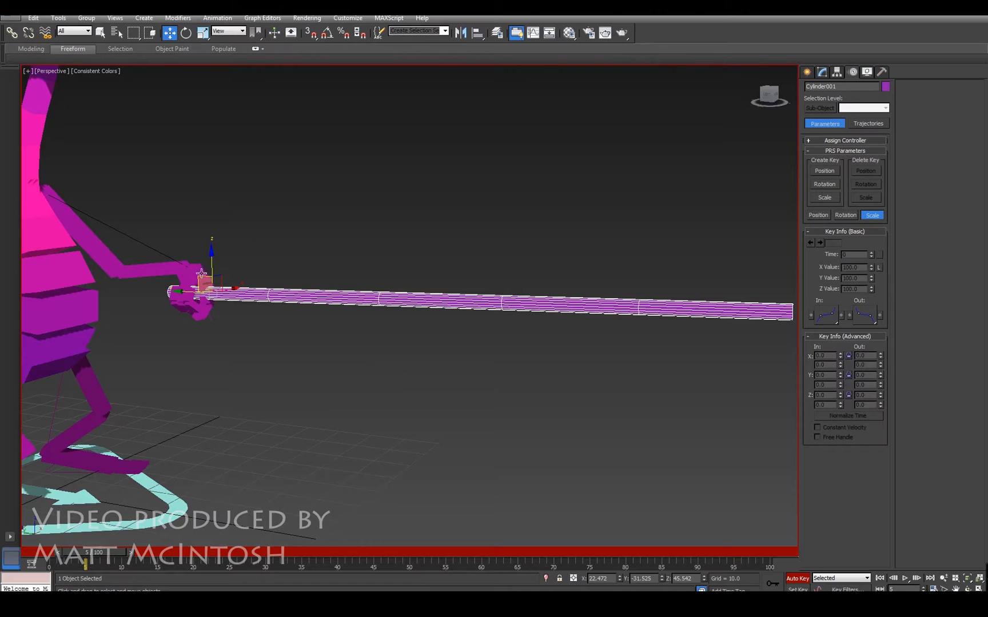
left_click_drag(184, 293, 211, 291)
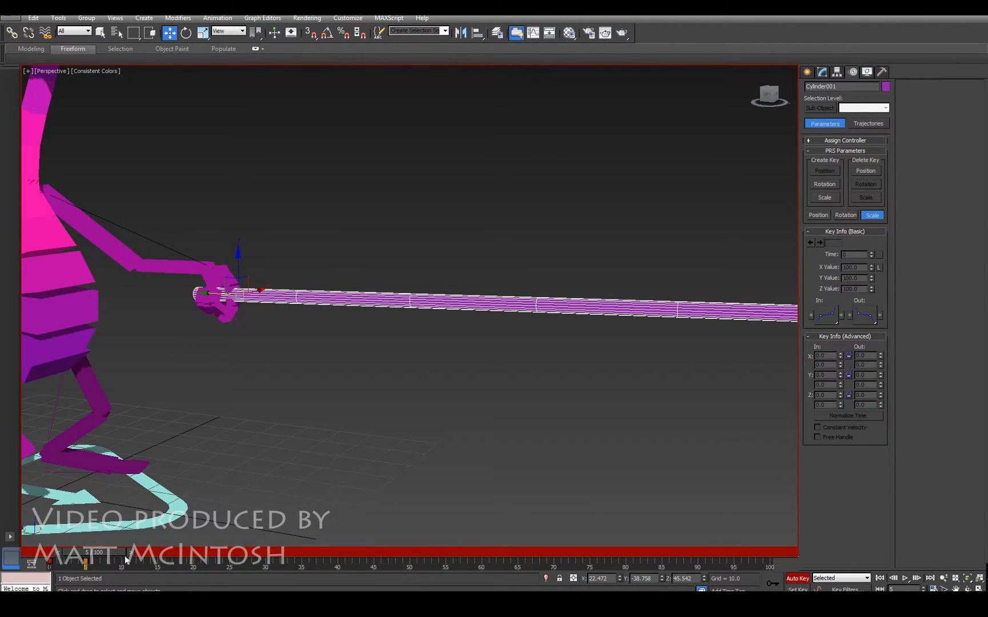
left_click_drag(109, 551, 143, 552)
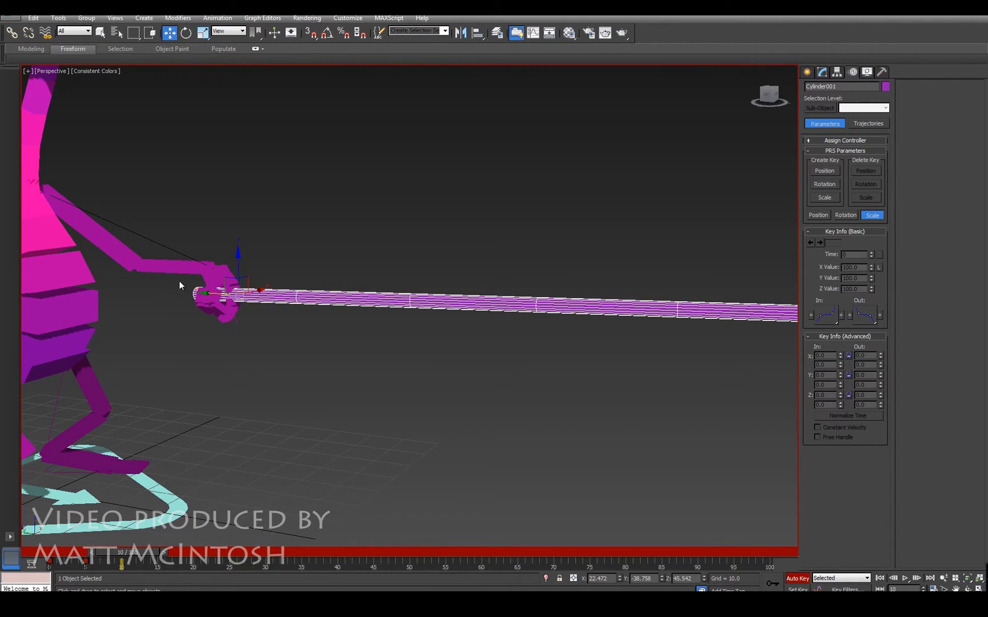
left_click_drag(214, 294, 147, 289)
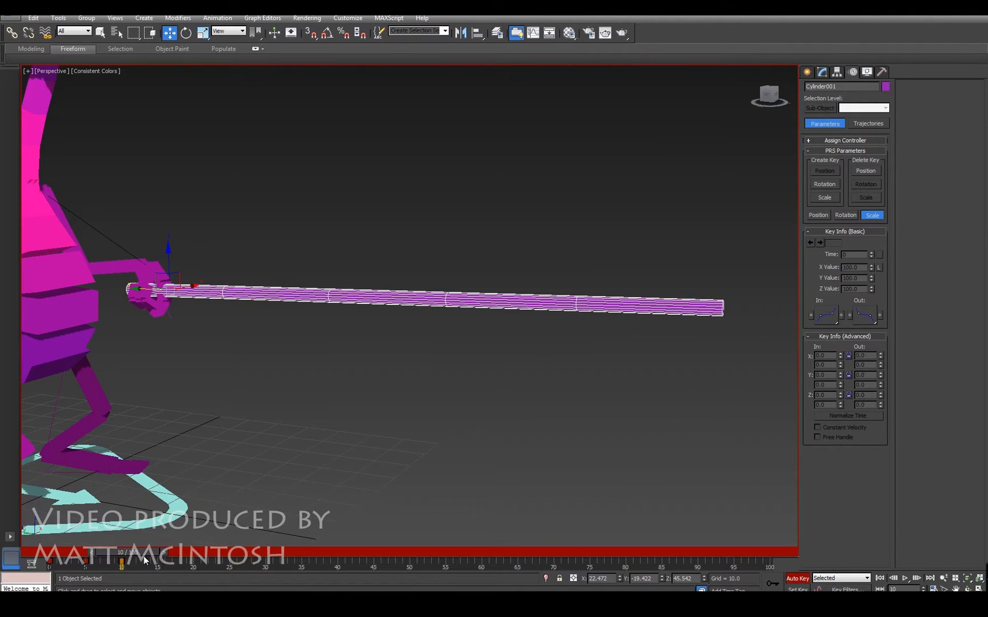
left_click_drag(147, 551, 182, 553)
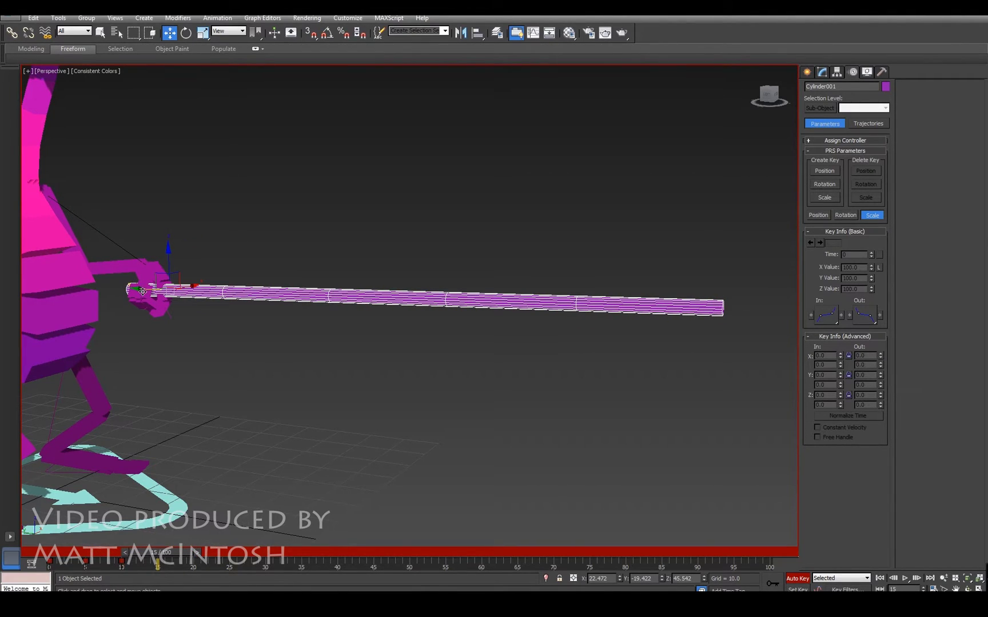
left_click_drag(143, 291, 224, 290)
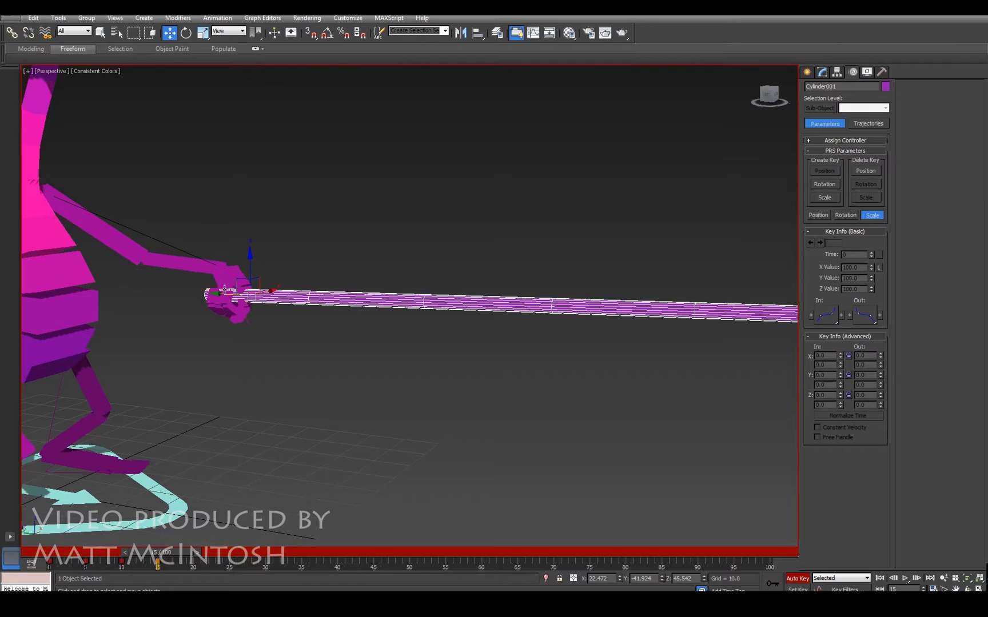
Select the left palm and key its limb's IK/FK blend at 0.0 on frame 19.
left_click_drag(189, 556, 217, 555)
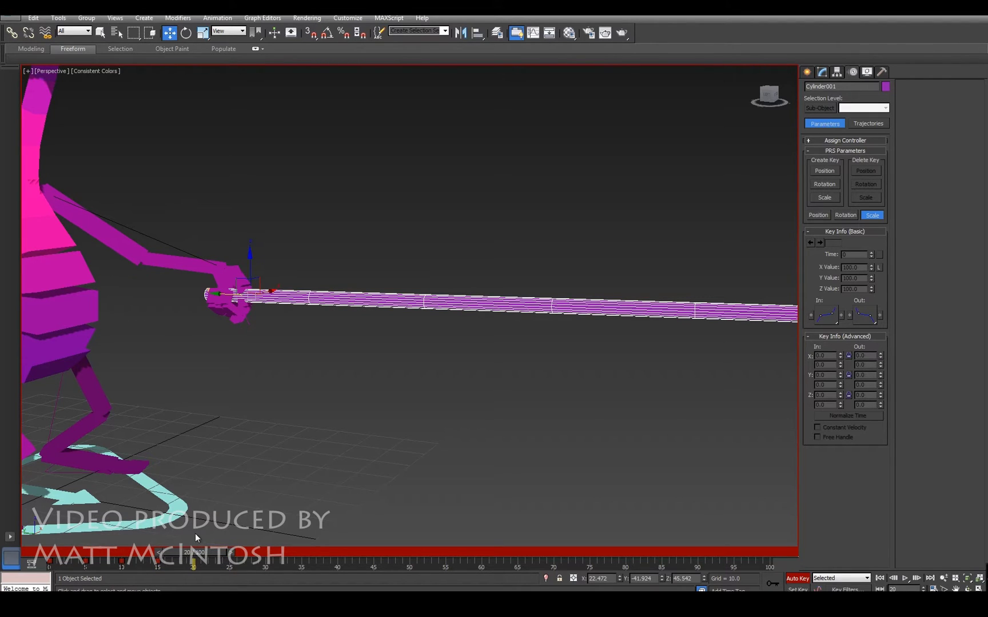
middle_click_drag(196, 323, 296, 327, "alt")
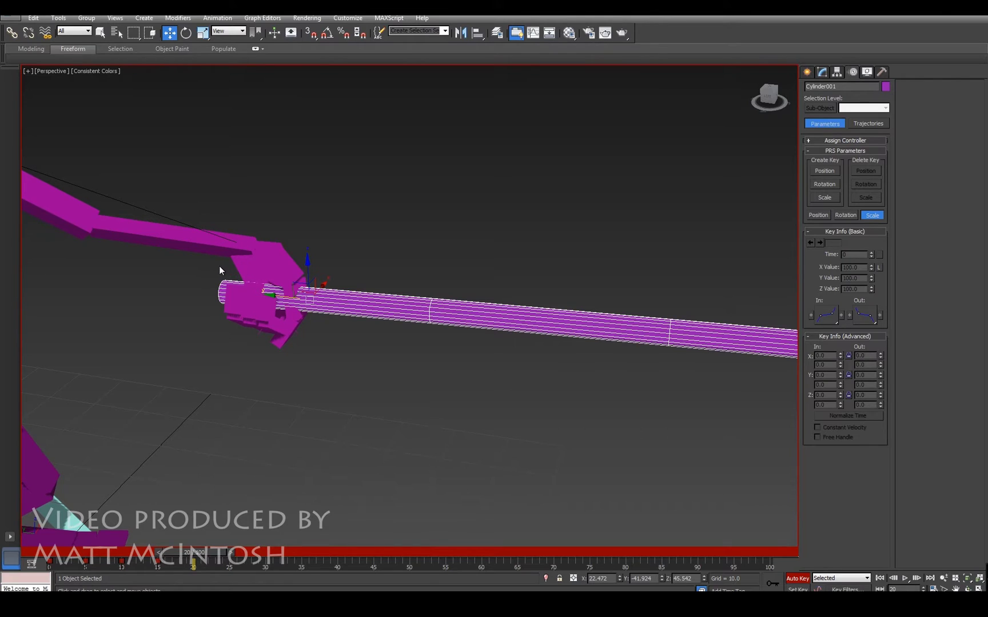
left_click(244, 269)
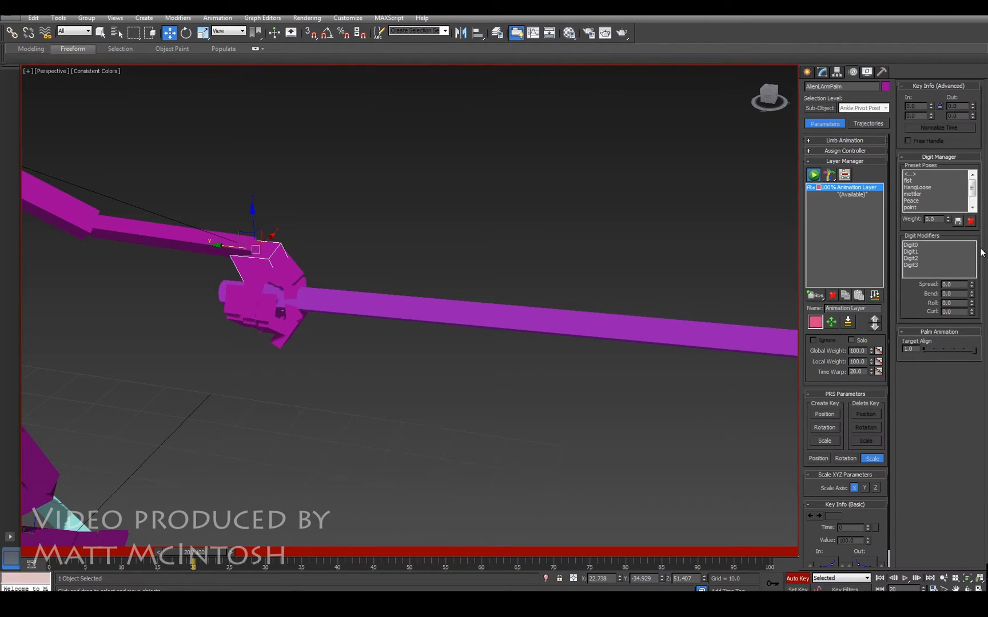
left_click(845, 140)
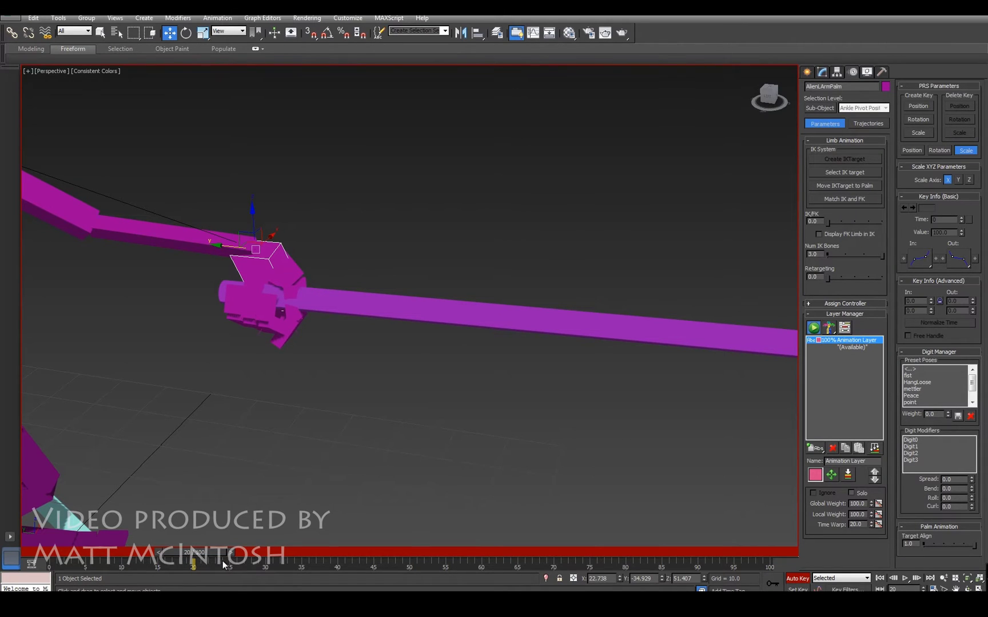
left_click_drag(226, 554, 219, 553)
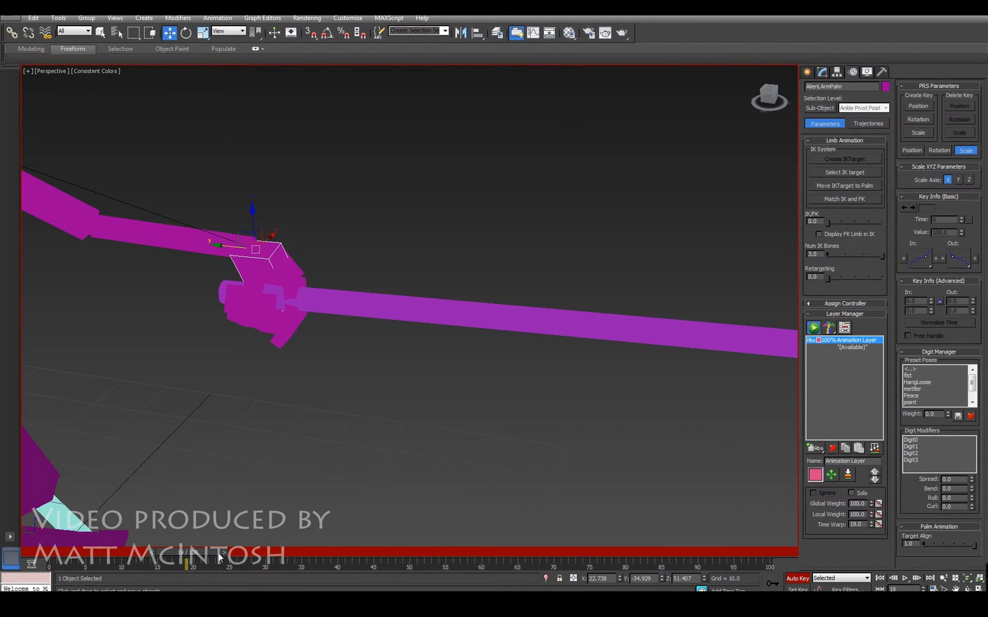
mouse_move(828, 222)
left_mouse_down()
mouse_move(844, 225)
mouse_move(822, 223)
left_mouse_up()
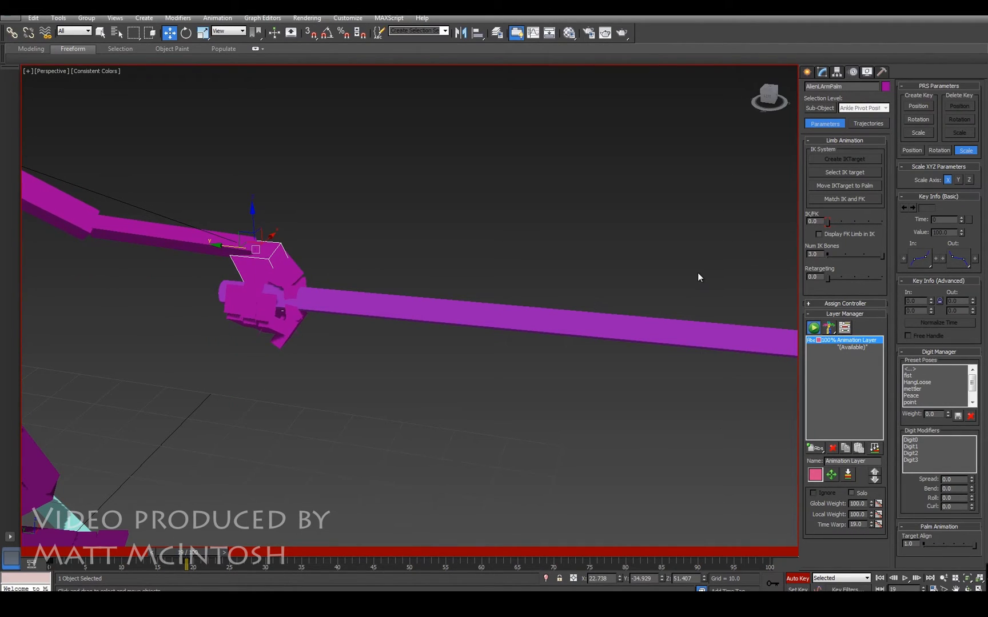
Scrub through the arm motion from frame 0 and set the left arm's IK/FK blend to 1.0 at frame 20.
left_click_drag(204, 559, 55, 554)
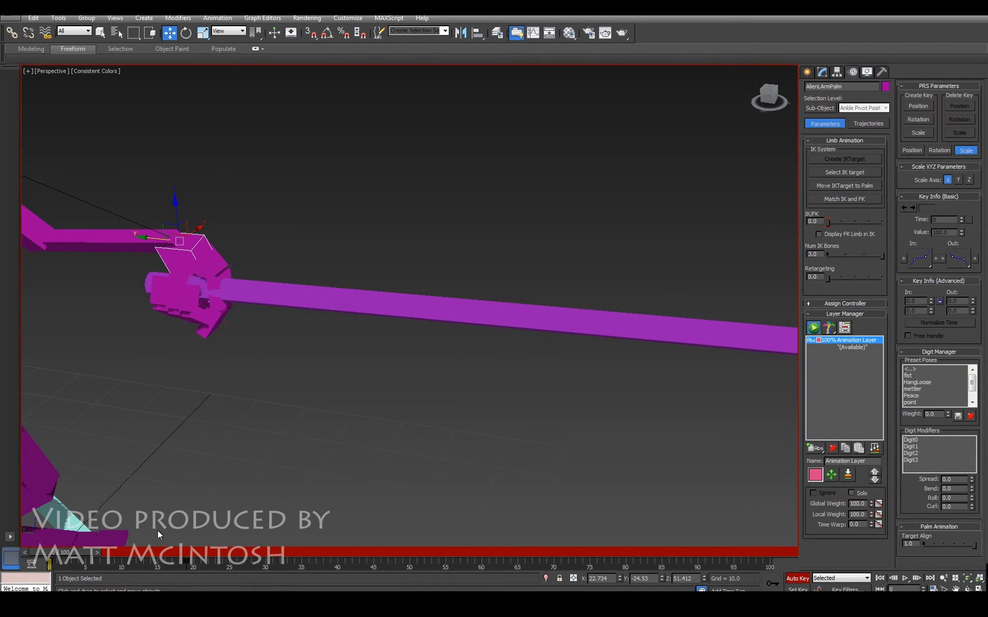
left_click_drag(72, 556, 210, 550)
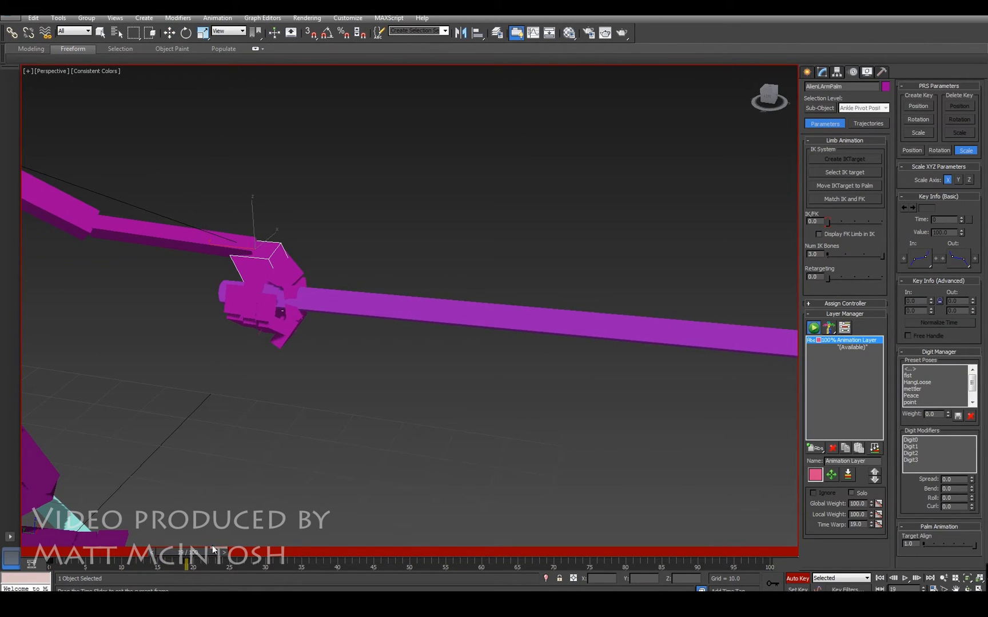
key("w")
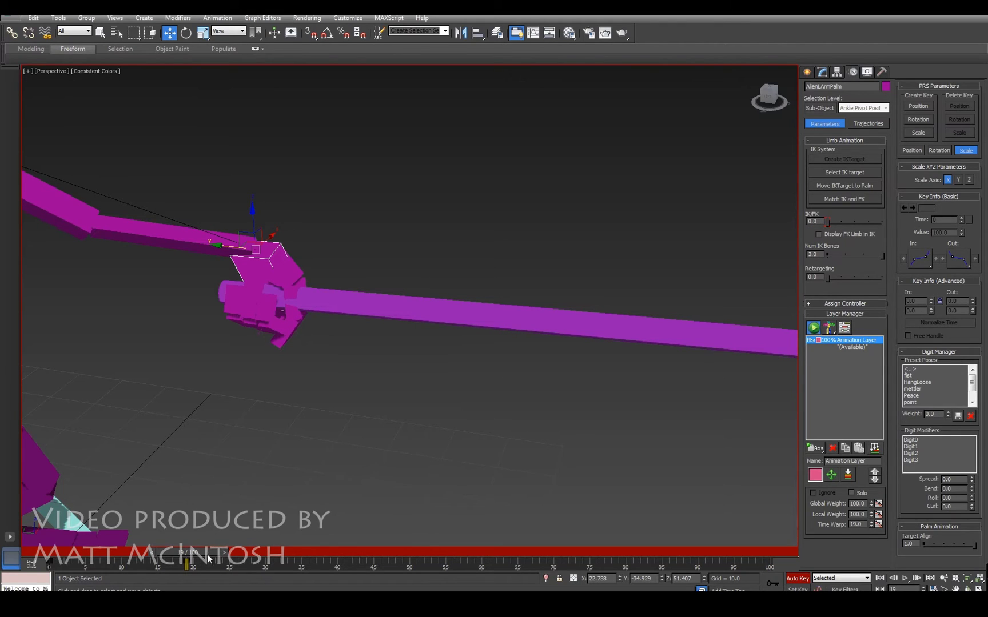
left_click_drag(209, 556, 218, 553)
left_click_drag(827, 222, 882, 223)
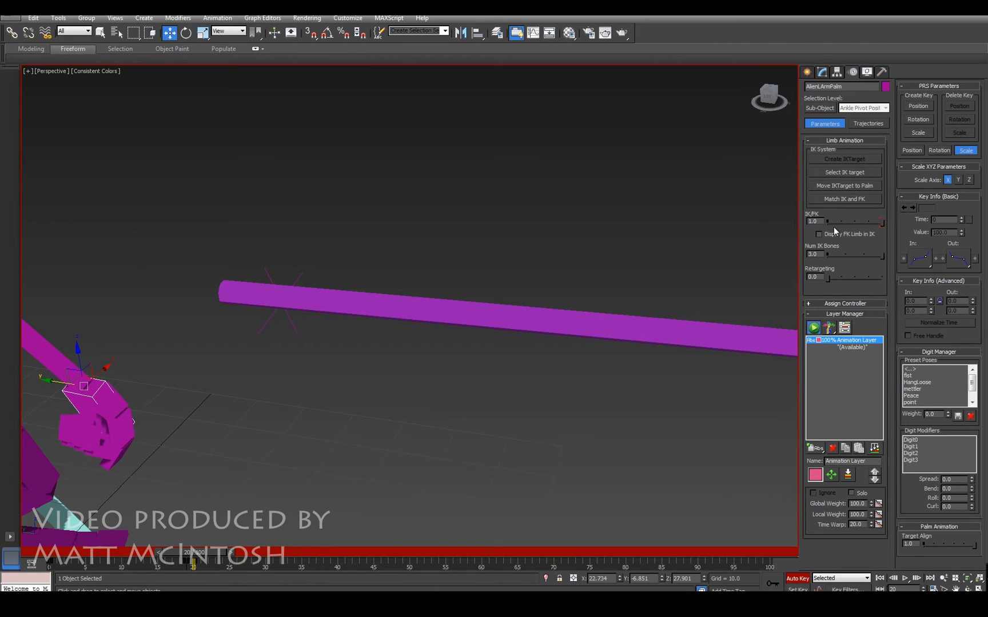
Return to frame 19 and shift the left arm's IK/FK key from frame 20 to frame 24.
mouse_move(213, 560)
left_mouse_down()
mouse_move(152, 558)
mouse_move(223, 558)
mouse_move(174, 557)
mouse_move(215, 552)
left_mouse_up()
key("w")
middle_click_drag(284, 337, 285, 372, "ctrl+alt")
middle_click_drag(286, 360, 466, 356)
middle_click_drag(467, 357, 449, 341, "alt")
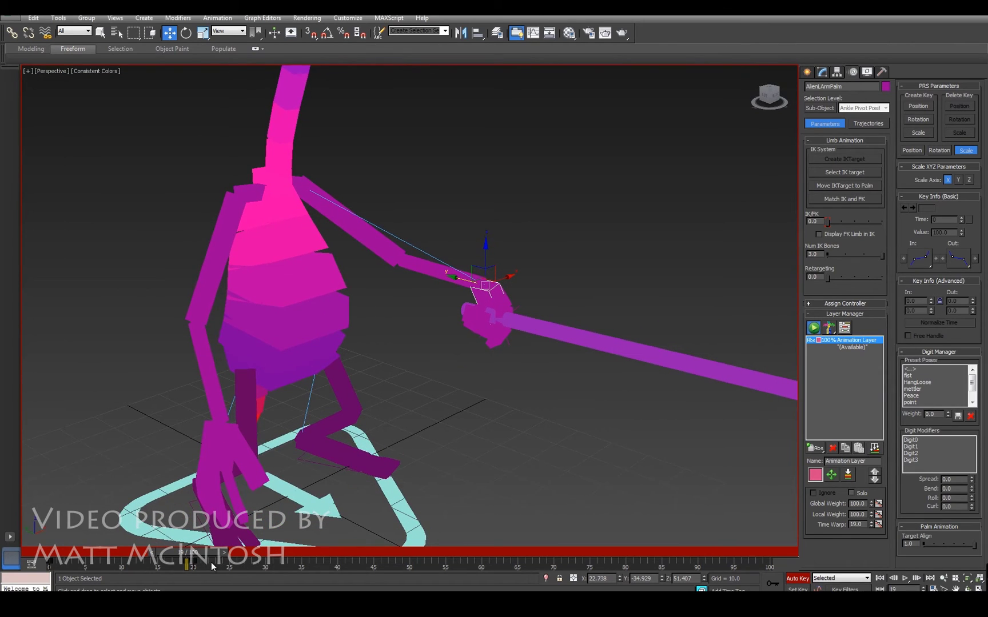
left_click(195, 564)
left_click_drag(195, 563, 223, 562)
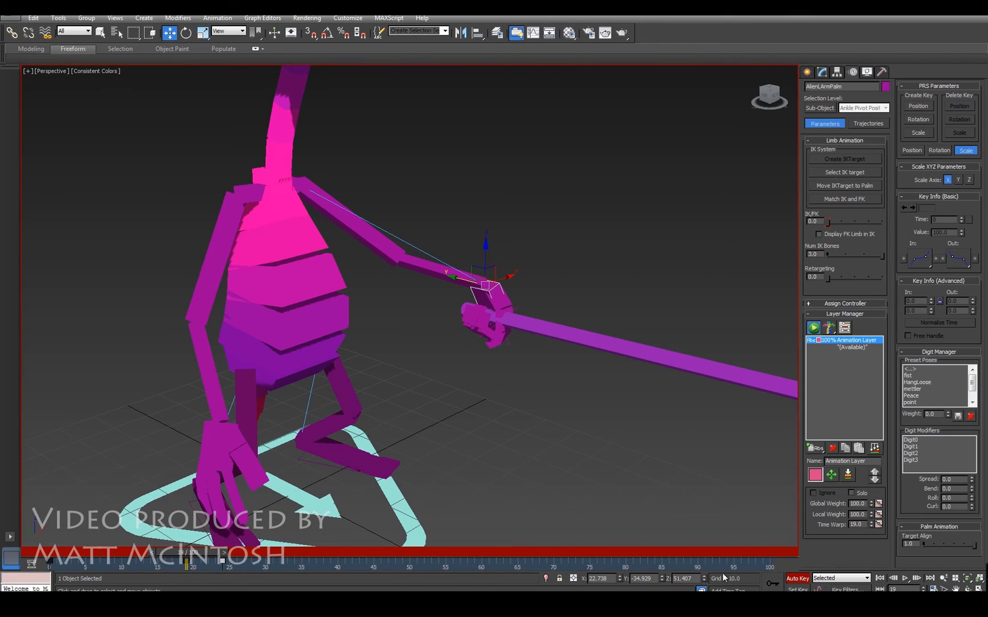
Play the animation from the first frame, stop it, and inspect the released arm from another angle.
left_click(879, 578)
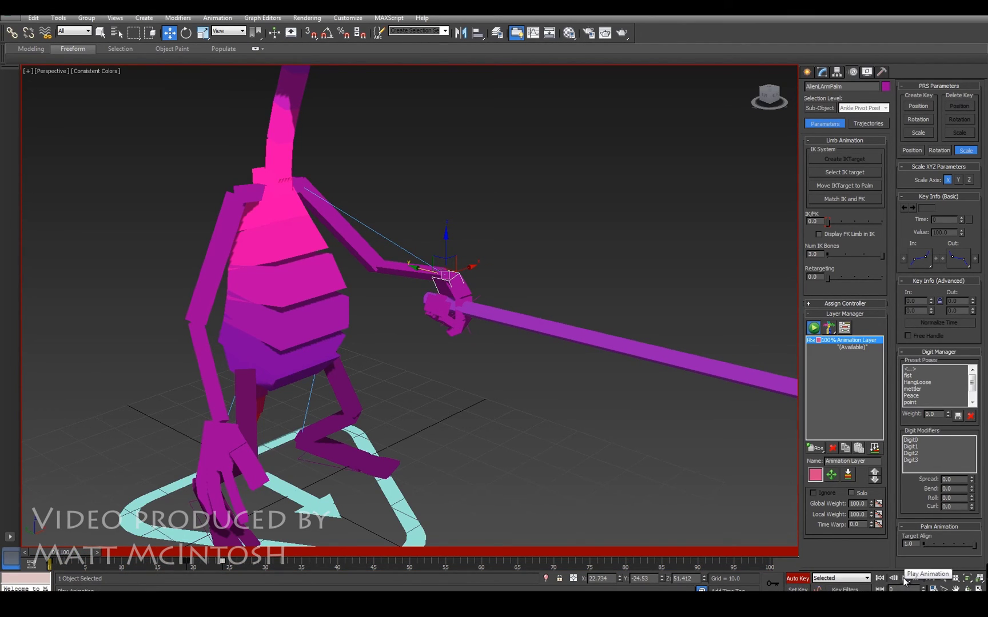
left_click(905, 579)
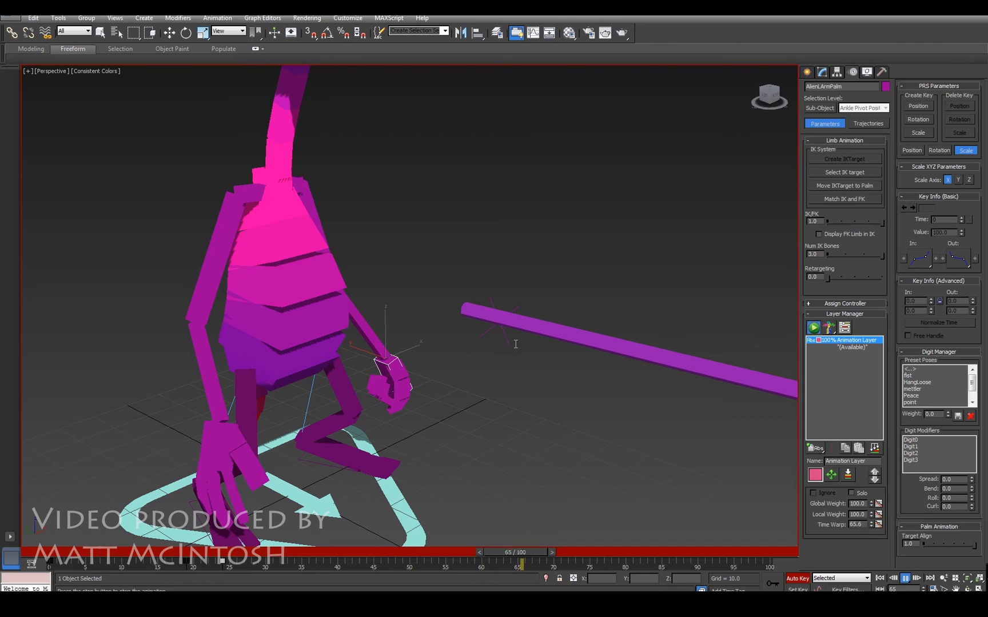
left_click(902, 578)
middle_click_drag(564, 249, 454, 299, "alt")
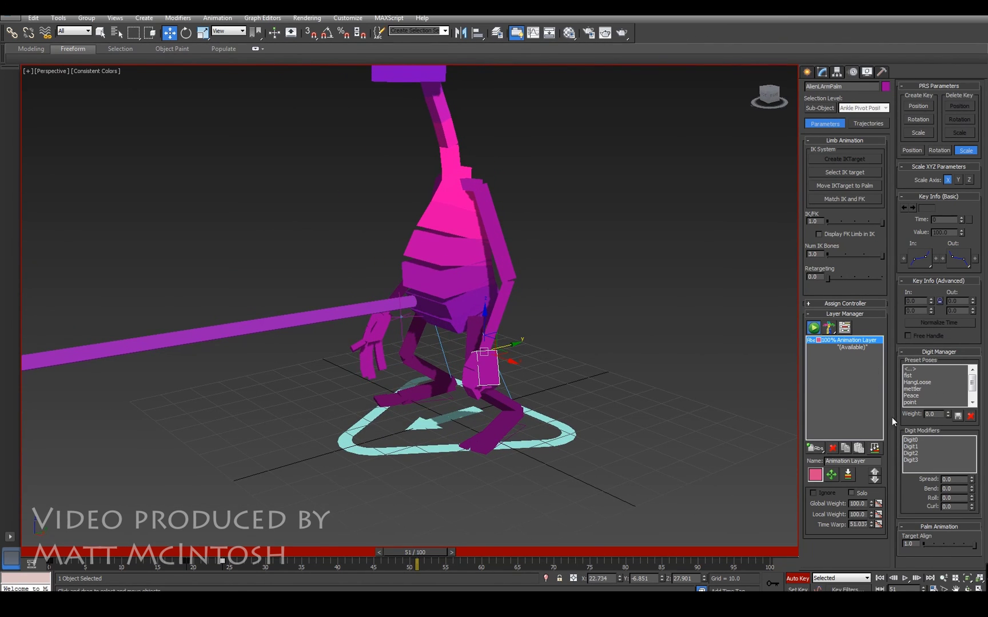